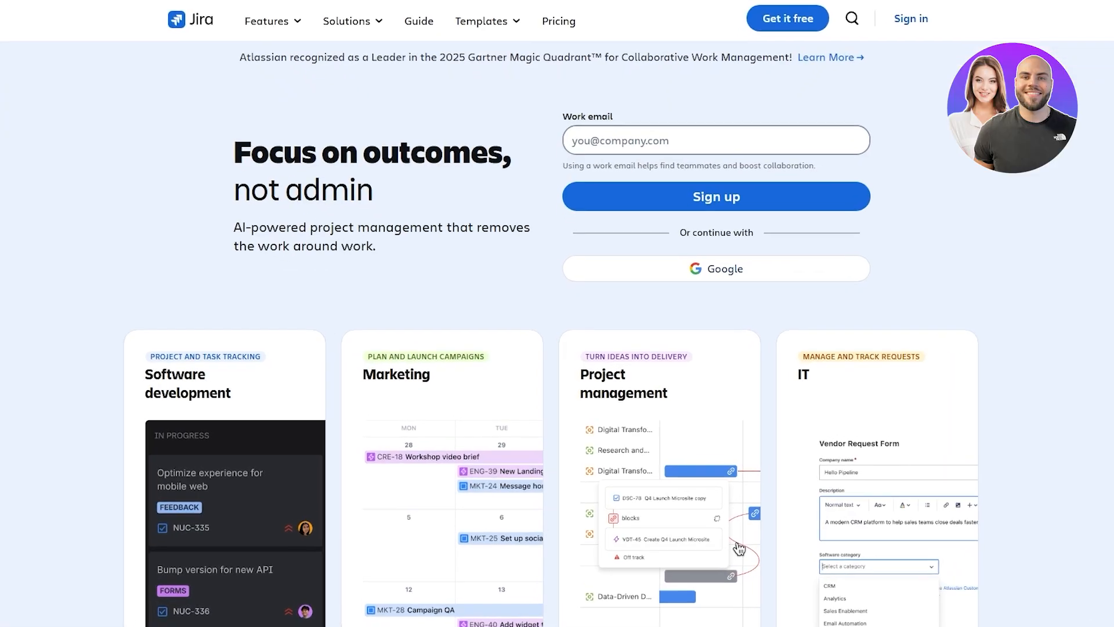
Step: Open the Atlassian login page from the Jira homepage and log in with the Google account option
scroll(1019, 431, "down", 10)
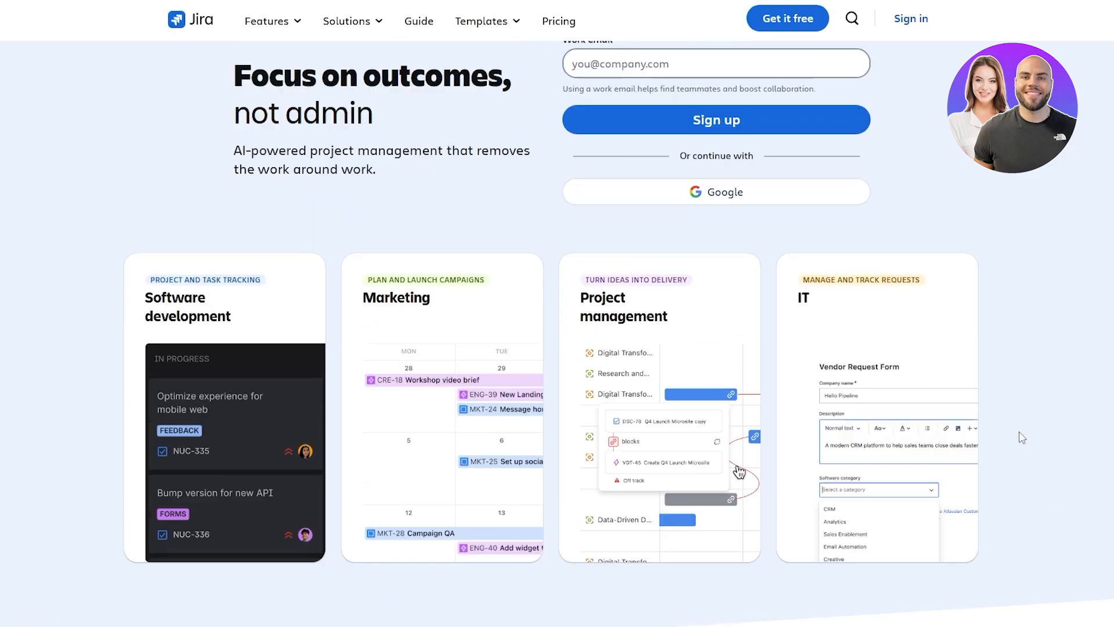
scroll(1030, 434, "down", 15)
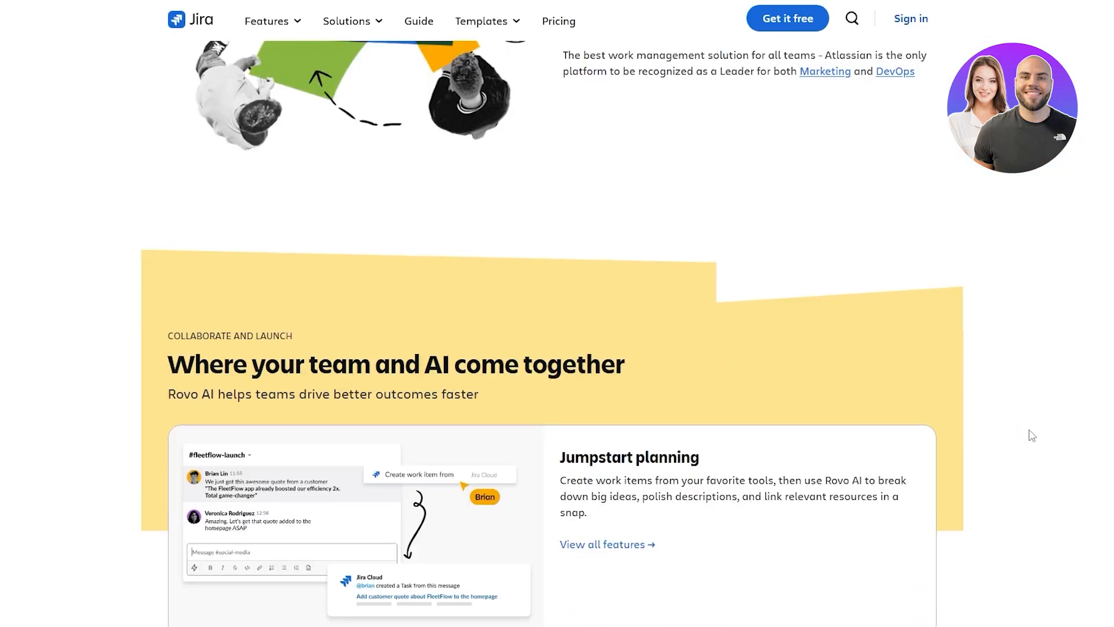
scroll(1034, 440, "up", 8)
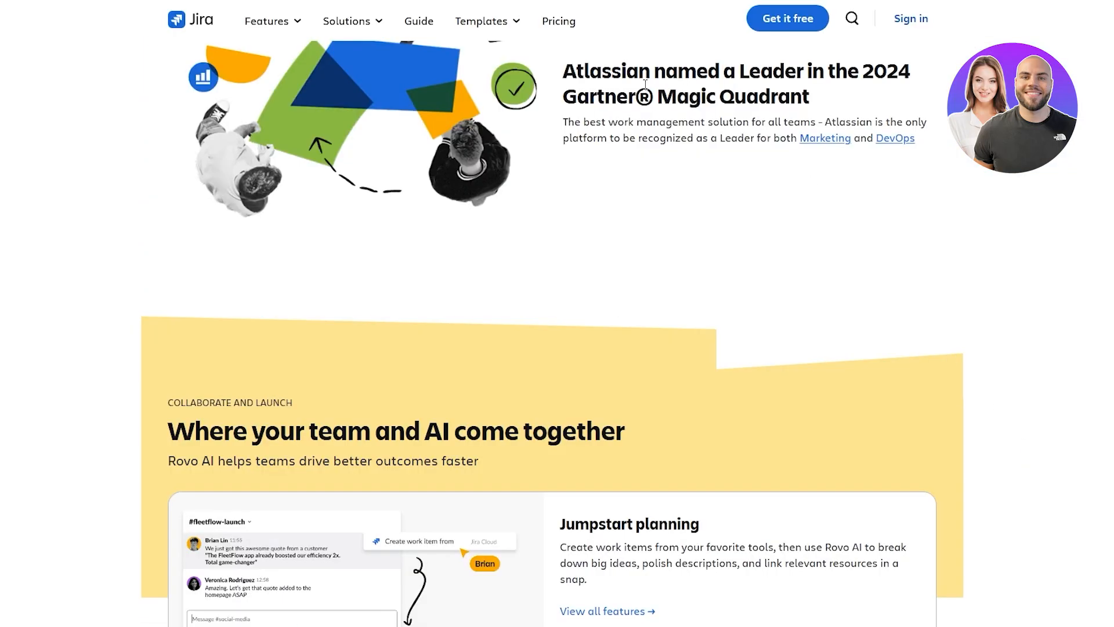
scroll(946, 152, "up", 10)
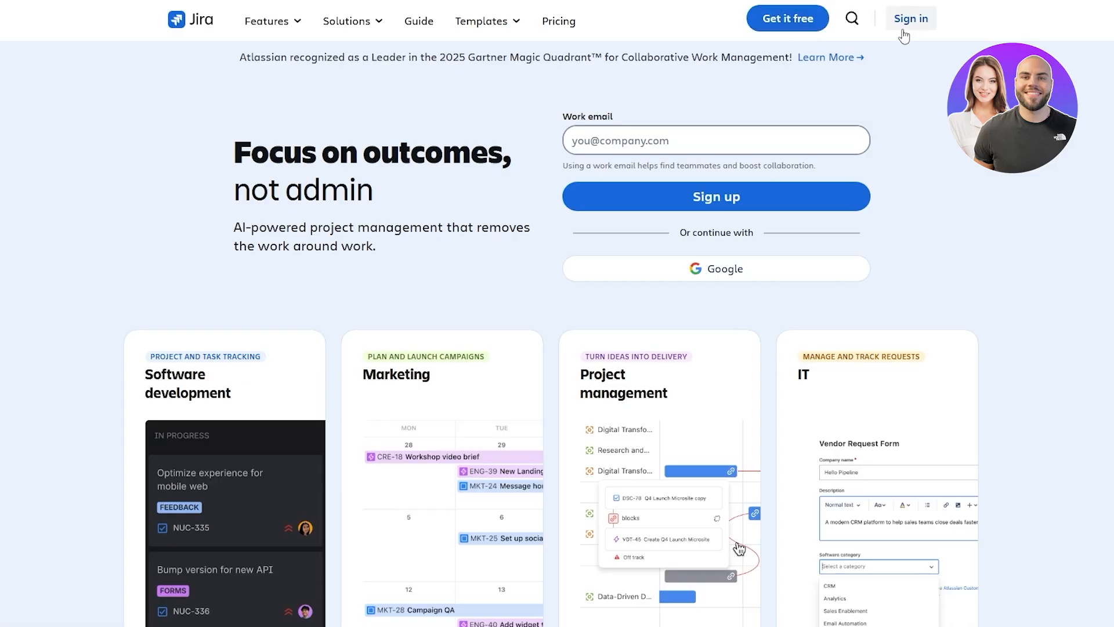
left_click(821, 24)
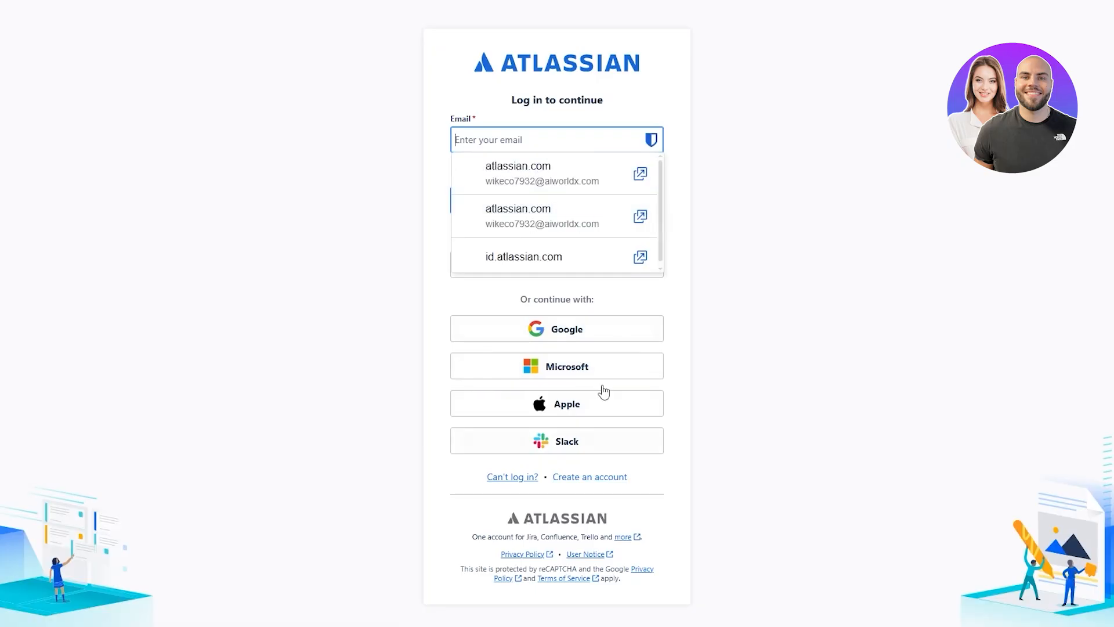
left_click(623, 345)
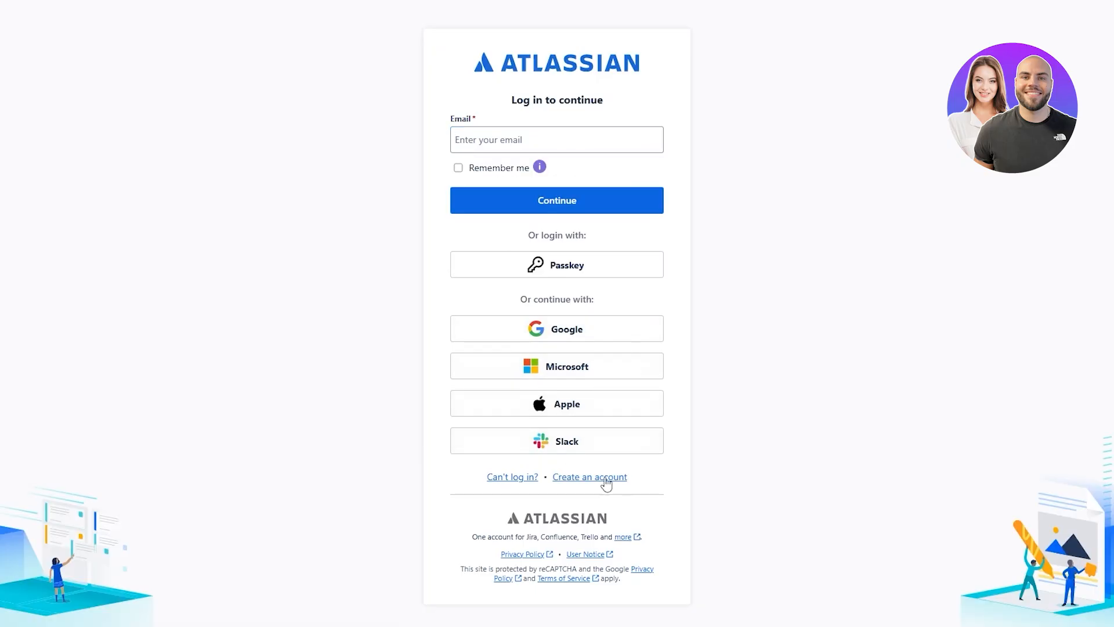
left_click(538, 329)
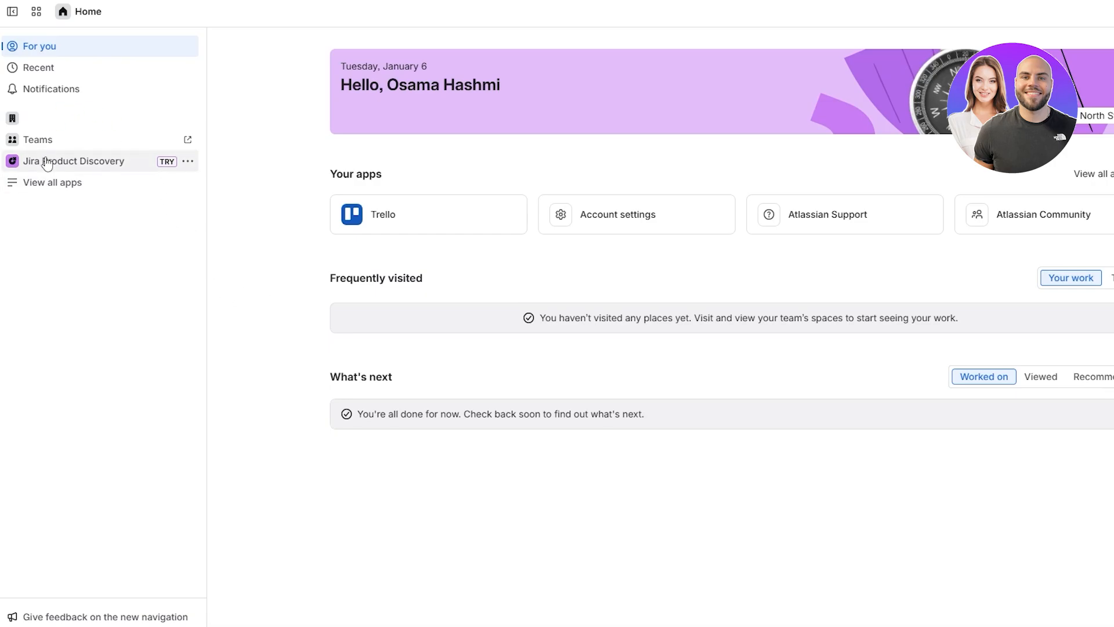
left_click(44, 183)
left_click(89, 51)
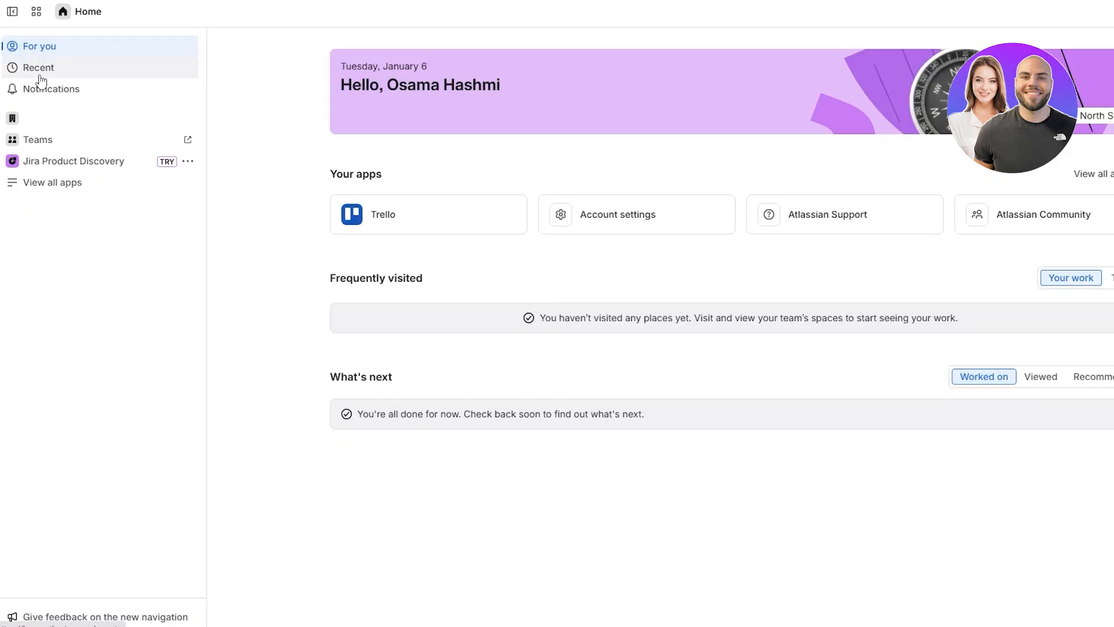
left_click(11, 11)
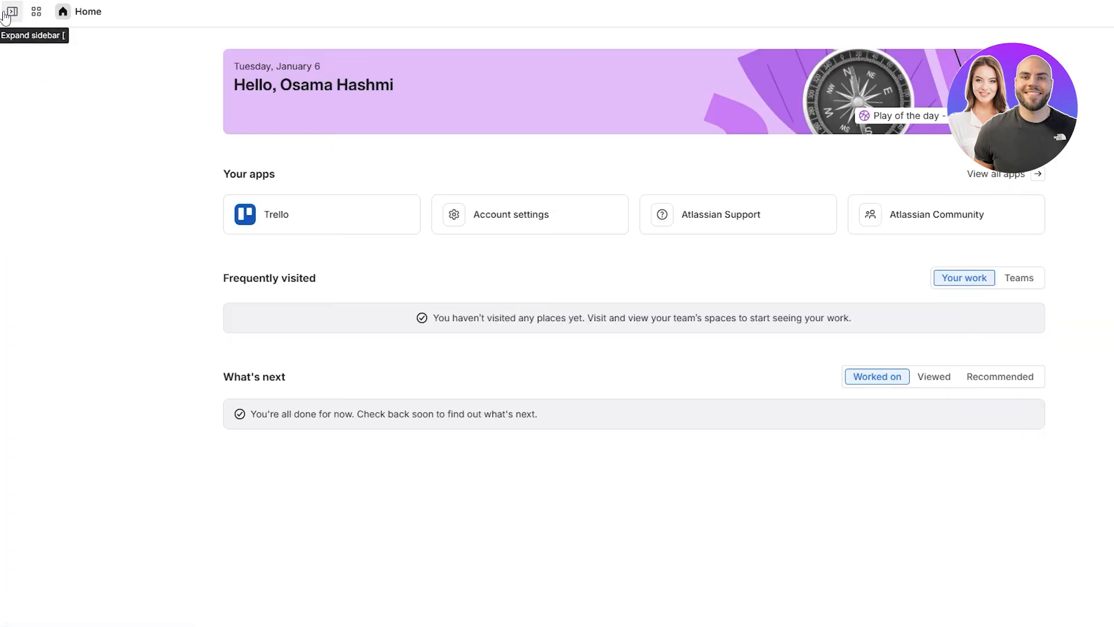
left_click(11, 12)
left_click(35, 13)
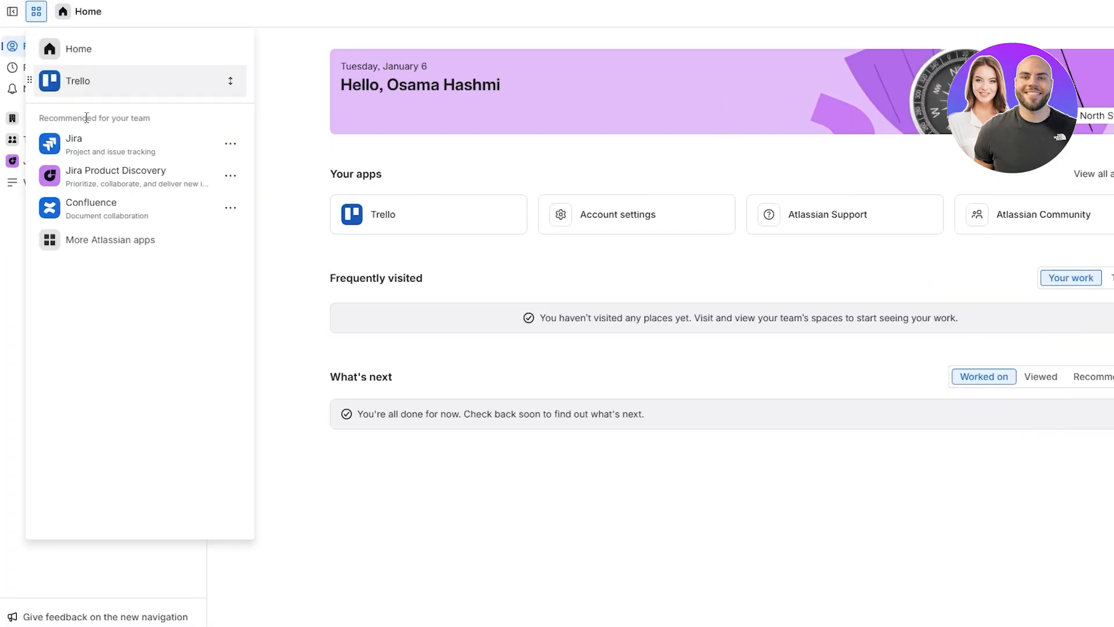
left_click(103, 142)
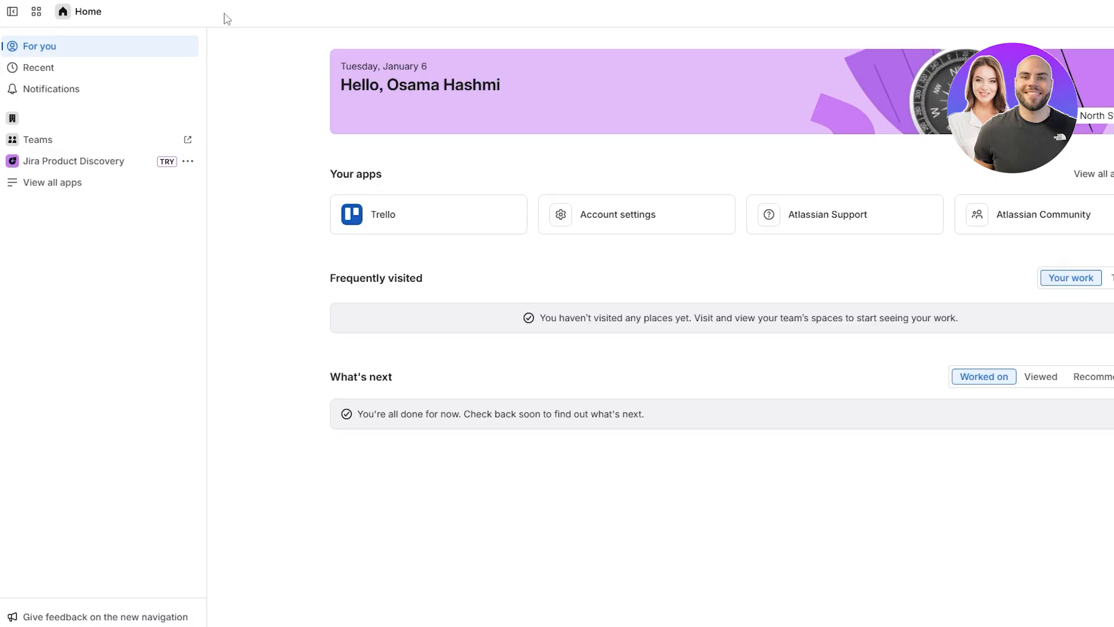
Step: Choose Jira among the Atlassian apps recommended for the team and start trying it
left_click(46, 185)
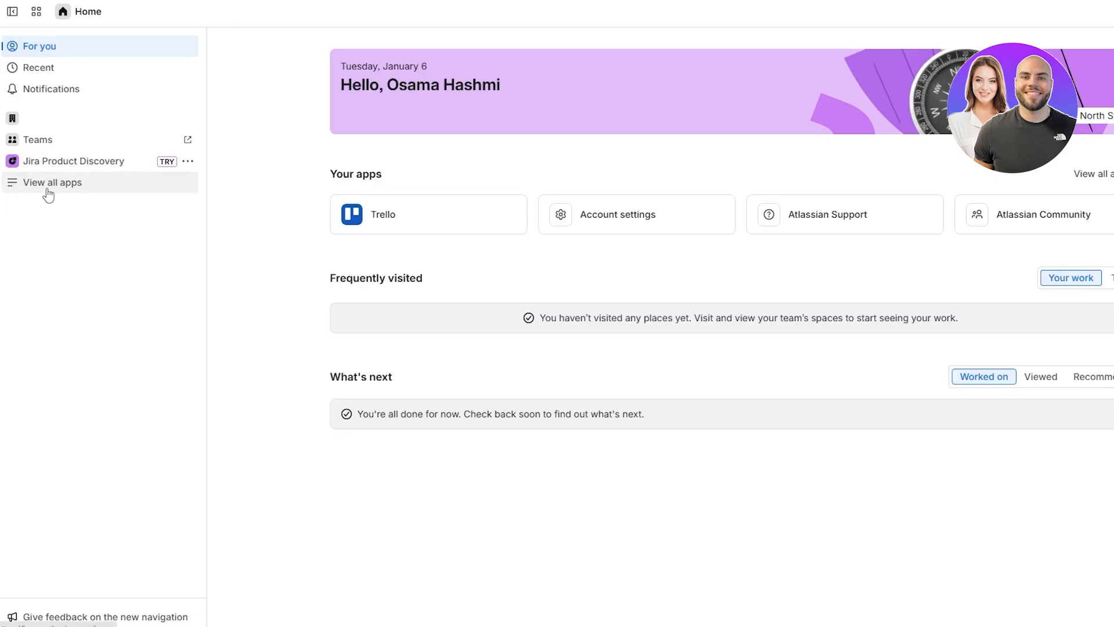
left_click(36, 11)
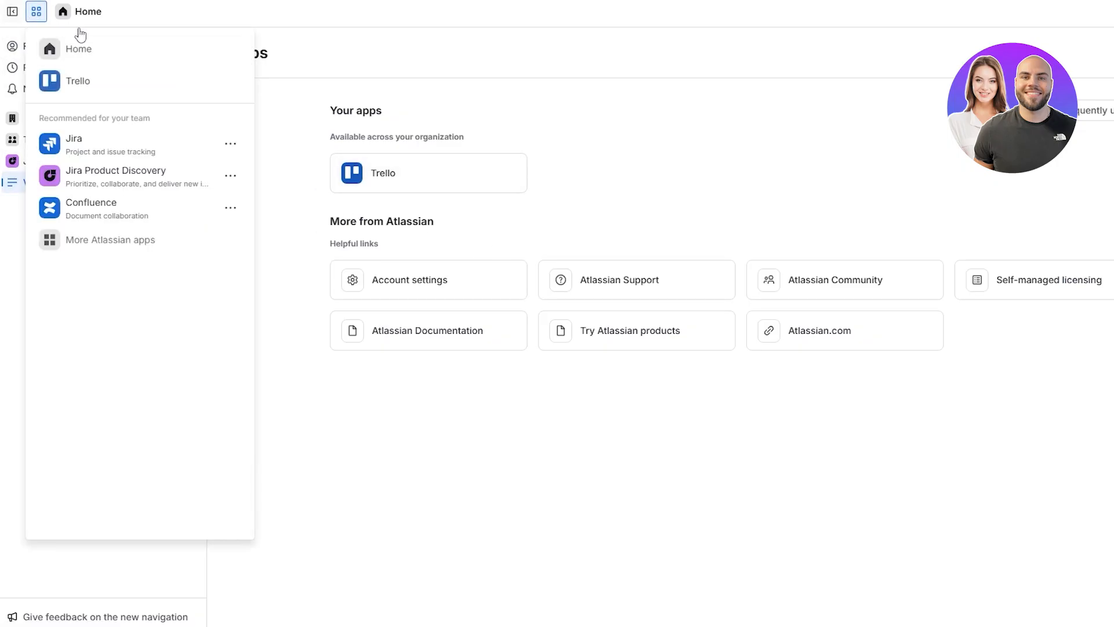
left_click(93, 154)
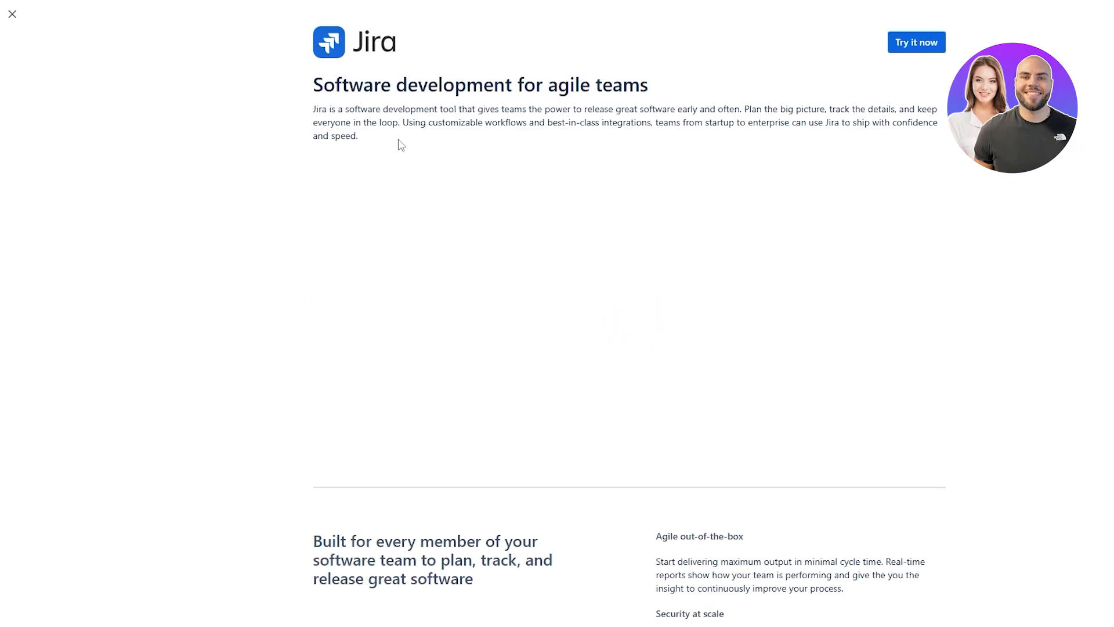
left_click(909, 42)
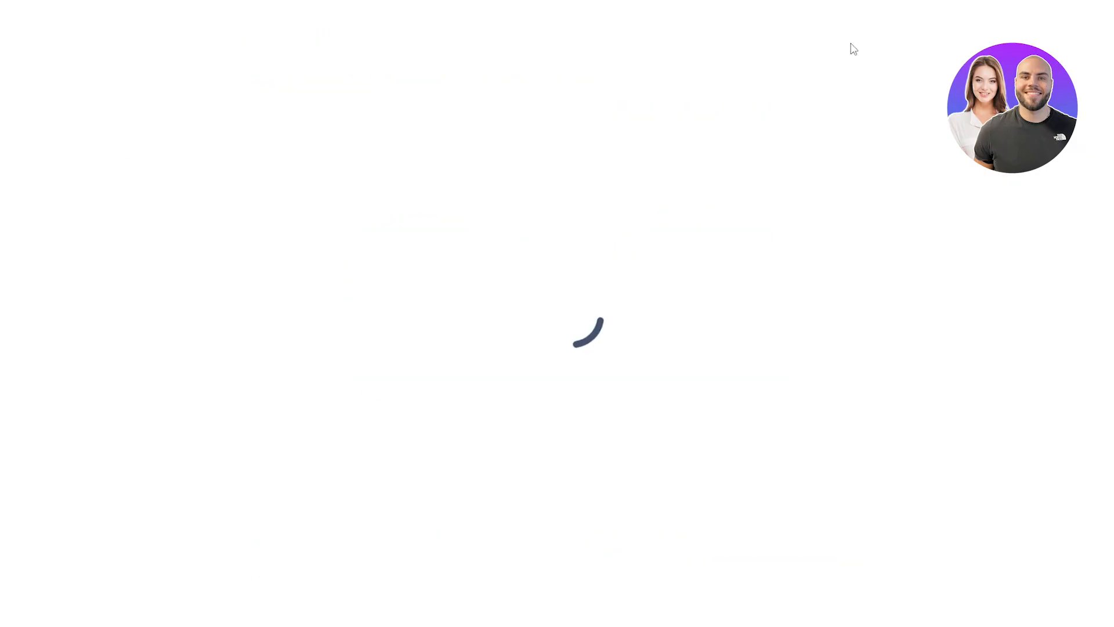
Step: Name the new Jira workspace youtubetesting in lowercase and continue to the plan summary
left_click_drag(414, 76, 615, 80)
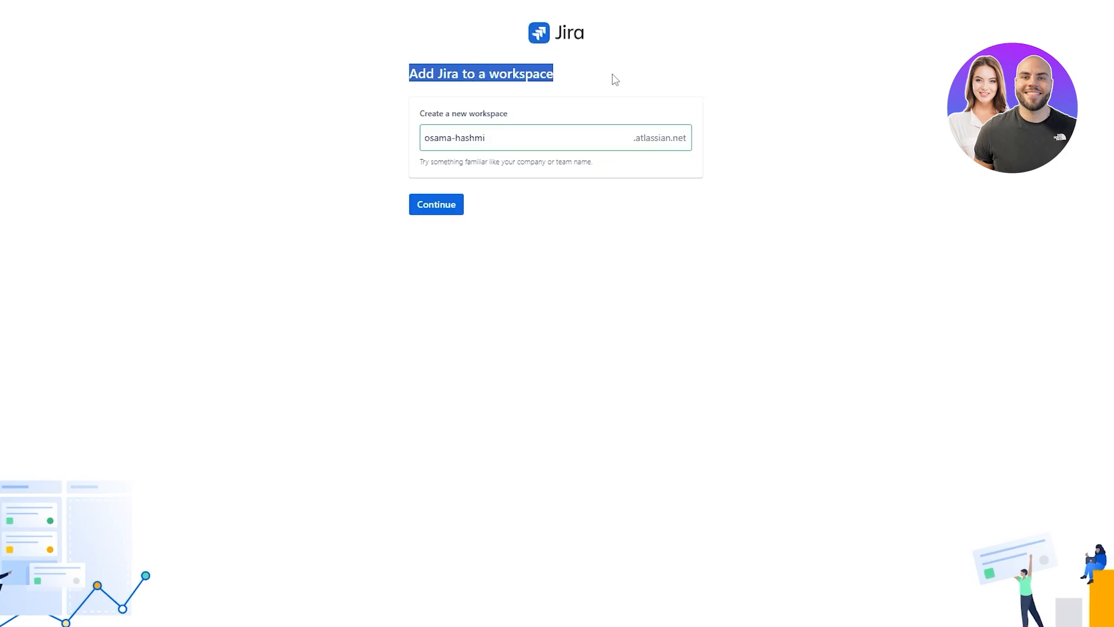
left_click_drag(422, 115, 435, 139)
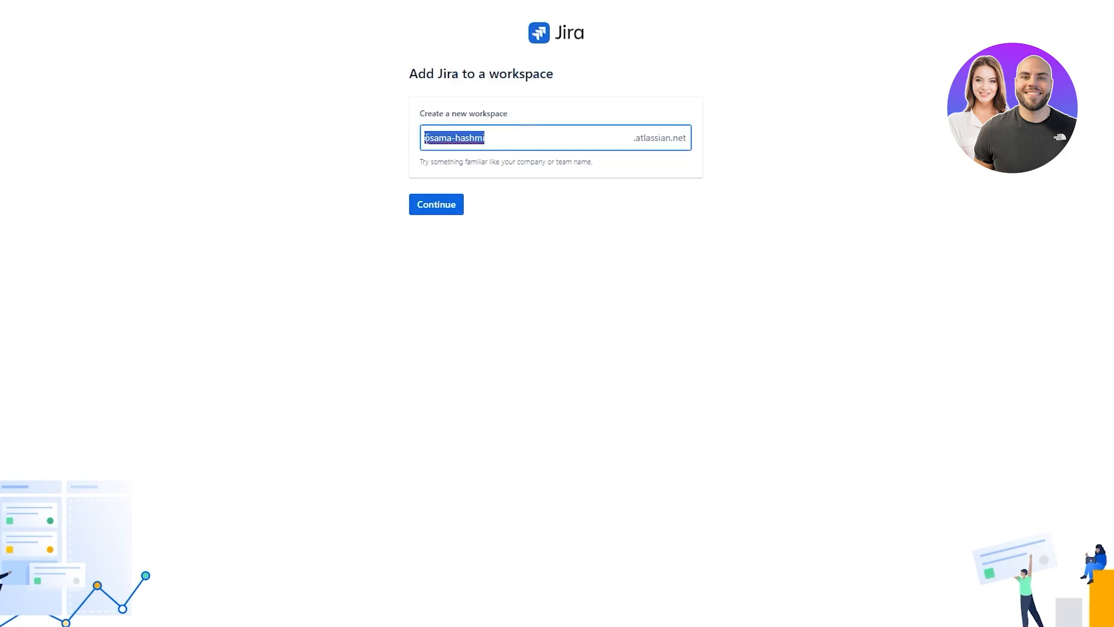
type("youtube")
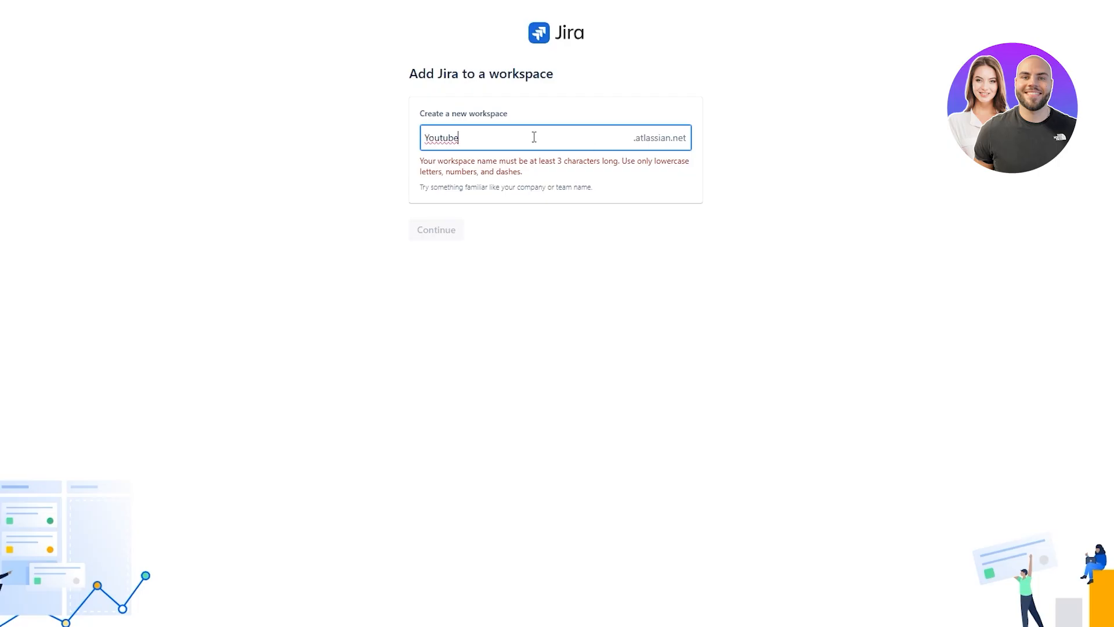
left_click_drag(552, 162, 636, 163)
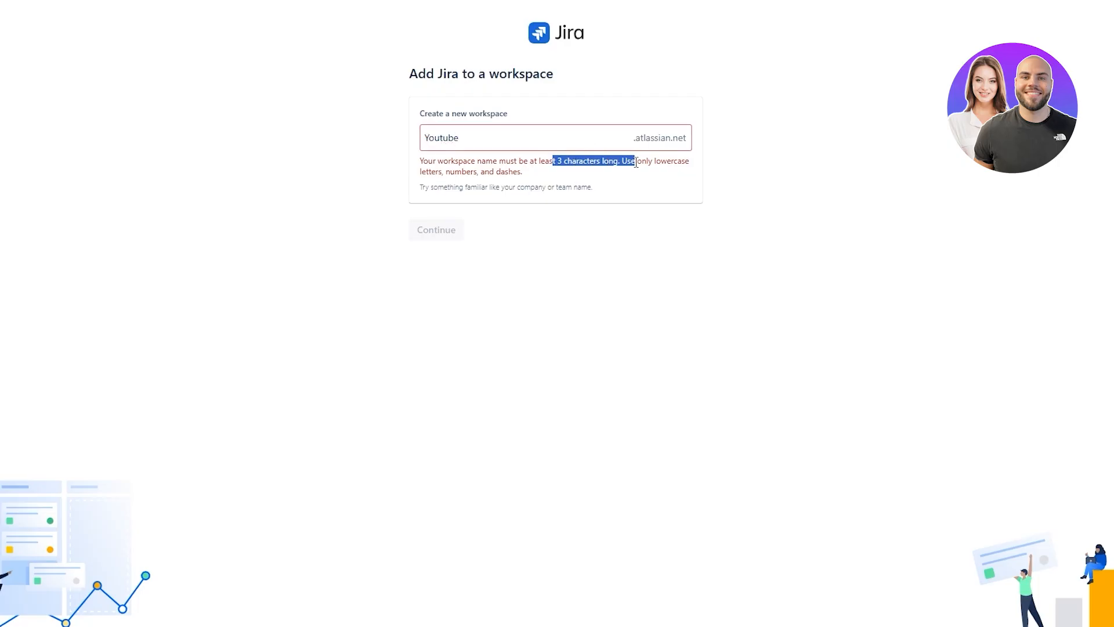
left_click(444, 143)
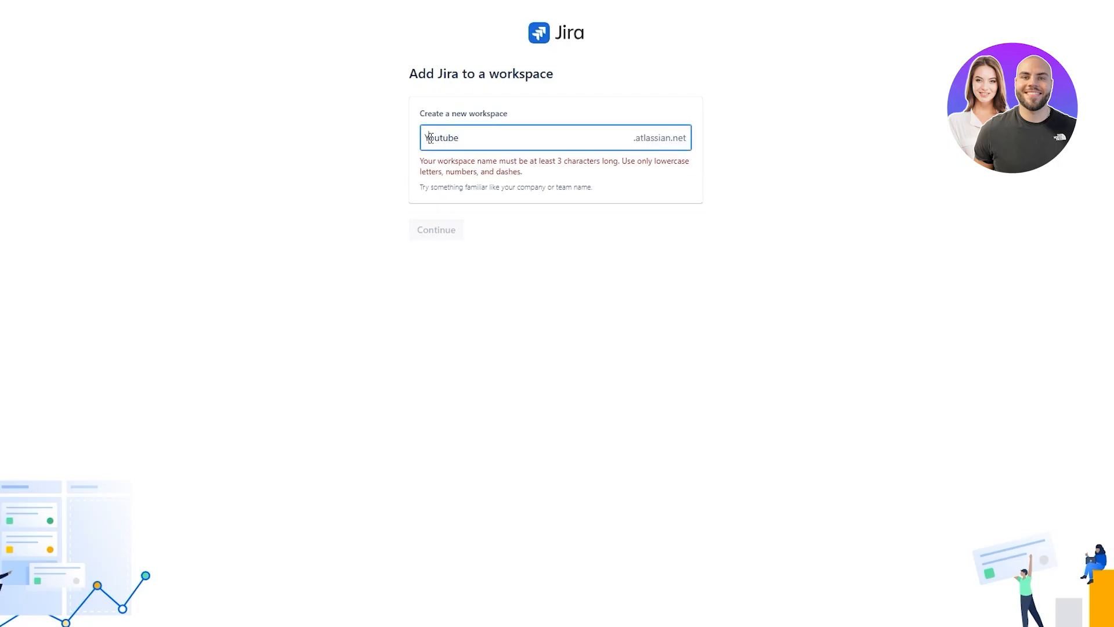
type("y")
left_click(572, 262)
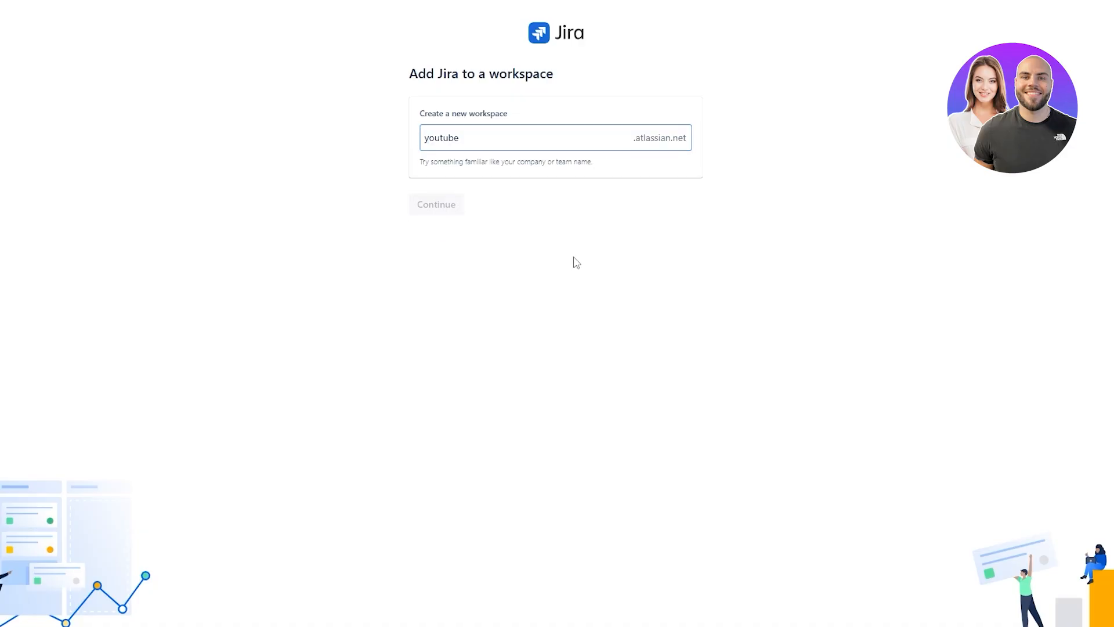
left_click(480, 142)
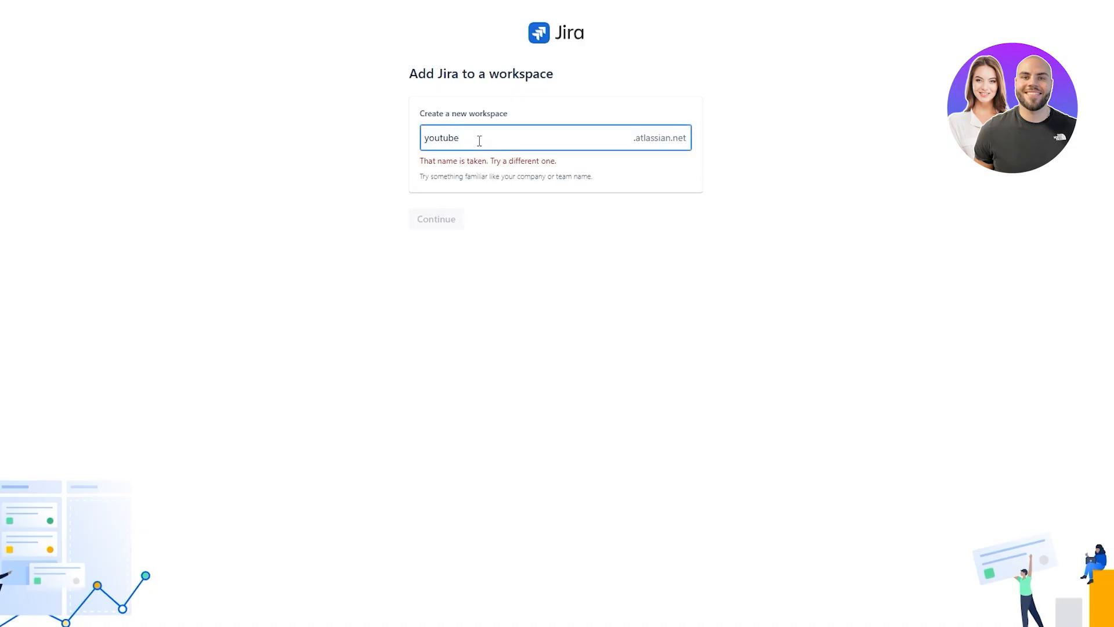
type("testing")
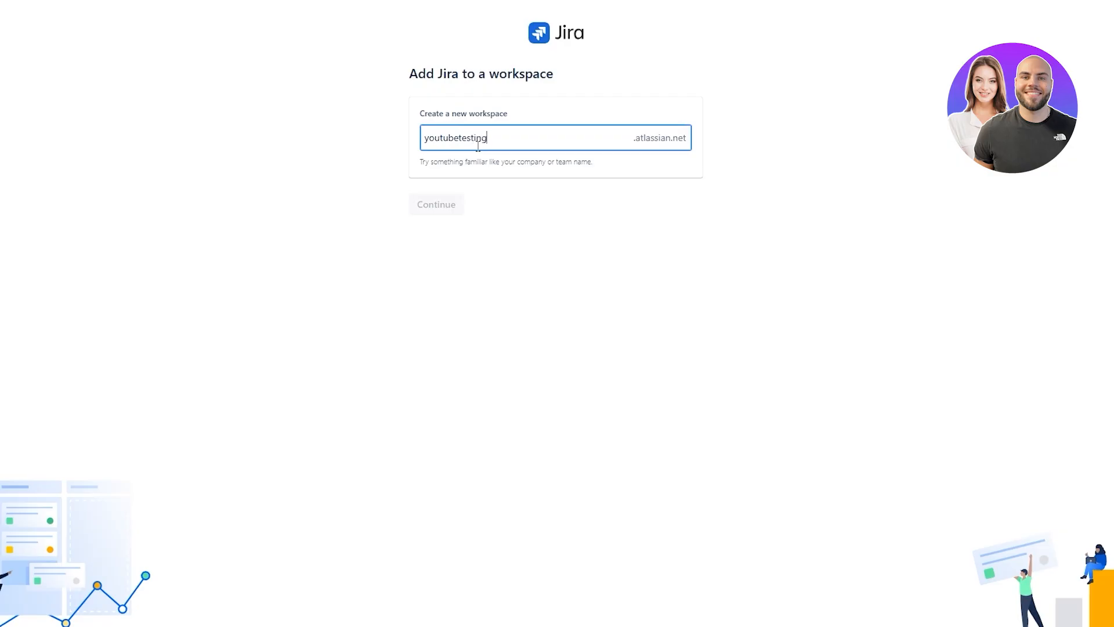
left_click(446, 208)
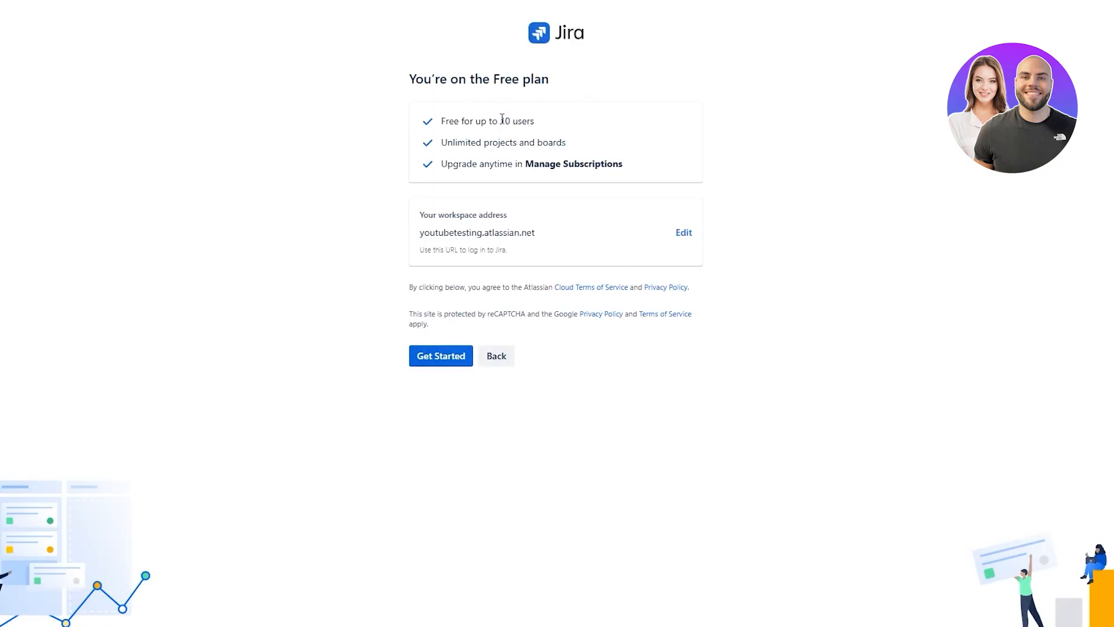
Step: Start Jira on the Free plan and use the Kanban template for the first space
left_click(419, 359)
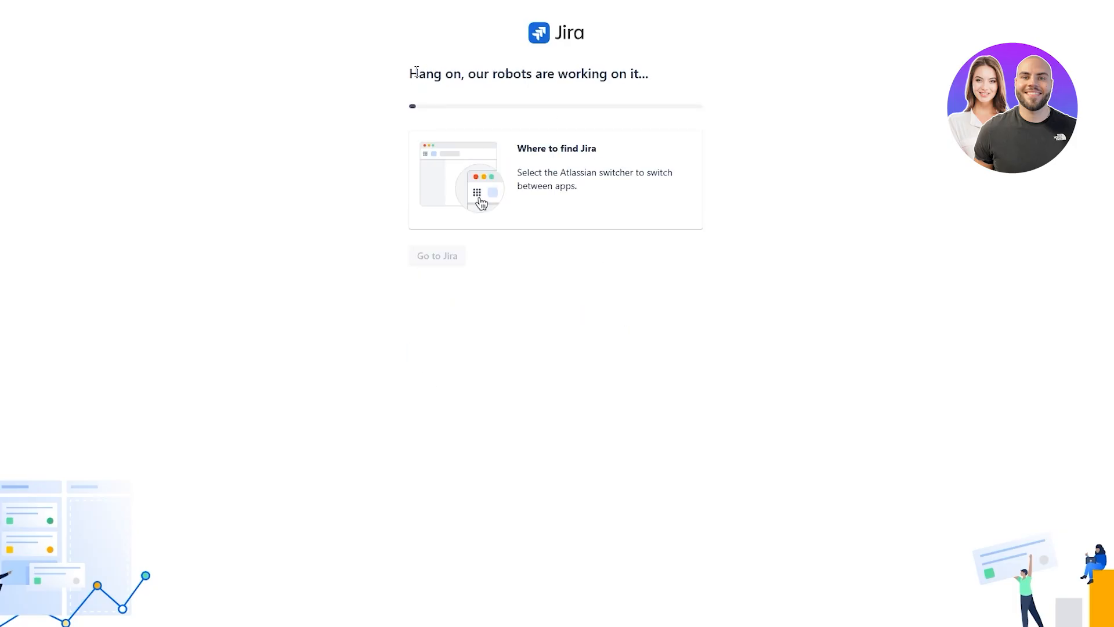
left_click_drag(416, 70, 639, 87)
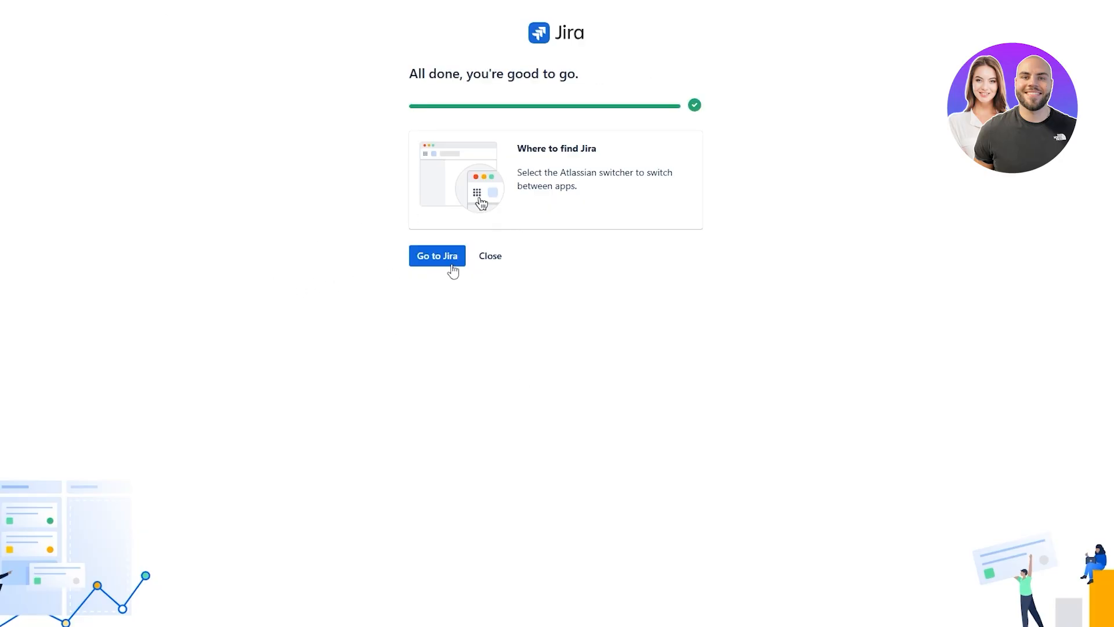
left_click(453, 268)
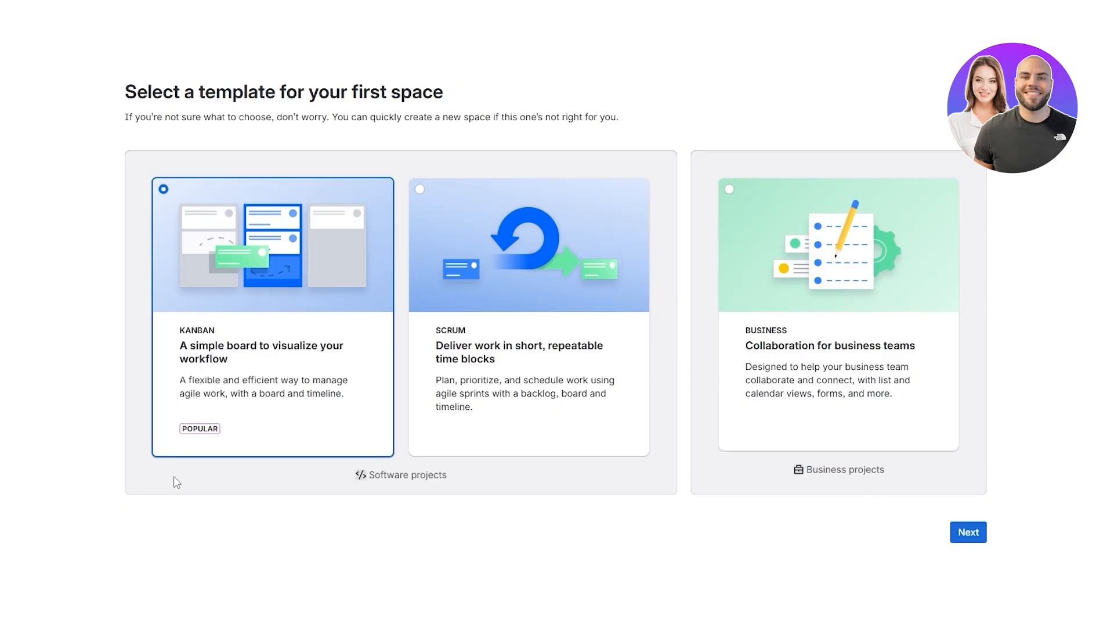
left_click(971, 534)
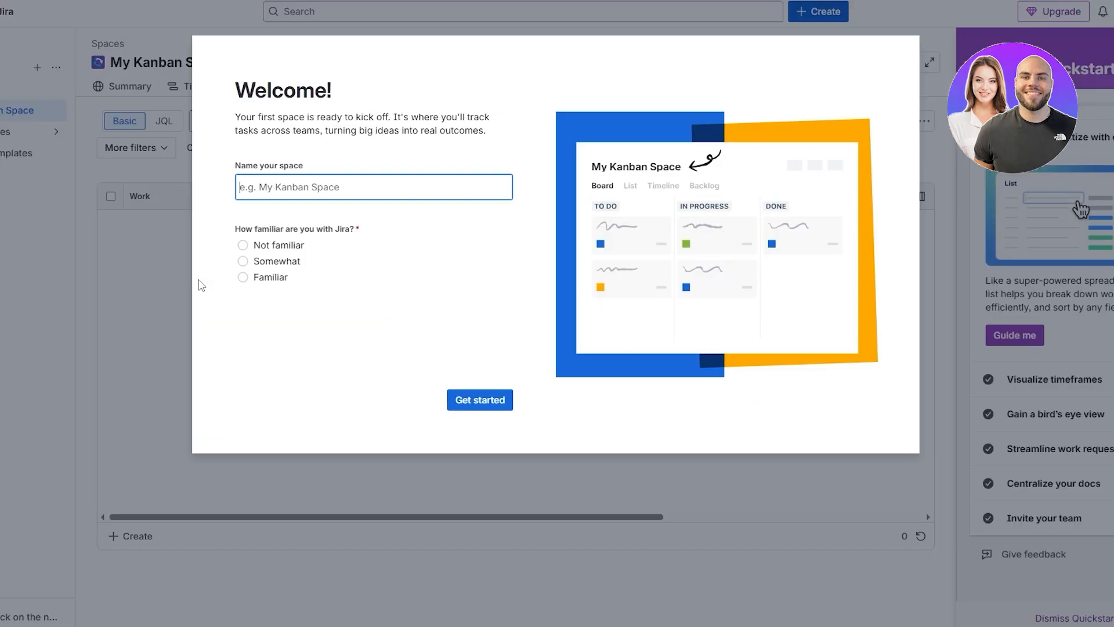
Step: Name the space Youtube, set the Jira familiarity to Somewhat, and complete the welcome form
left_click(234, 163)
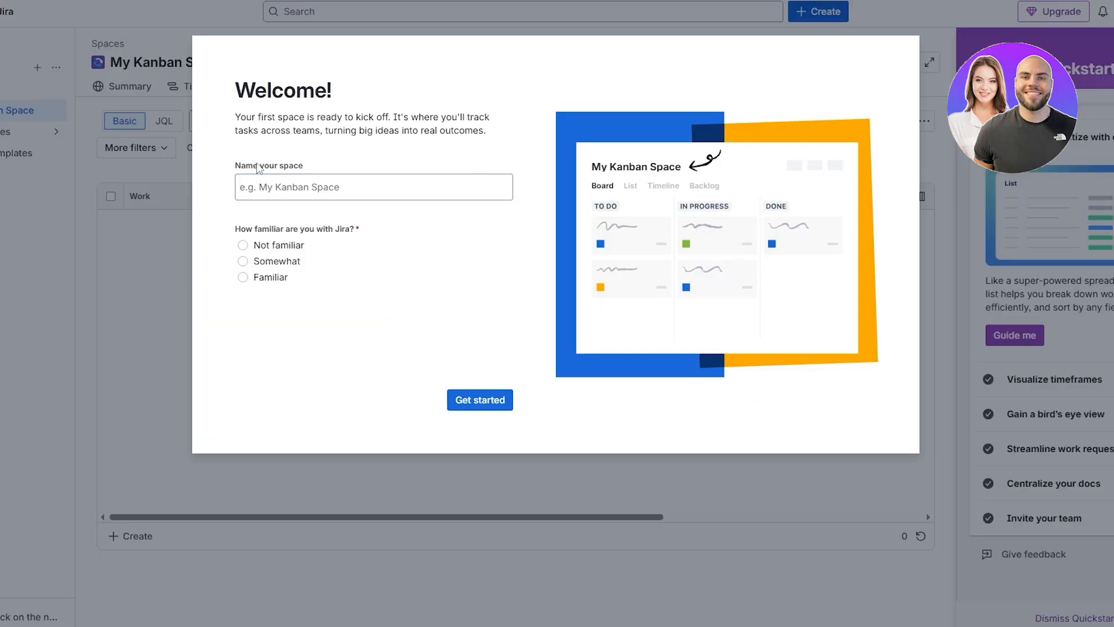
left_click(261, 194)
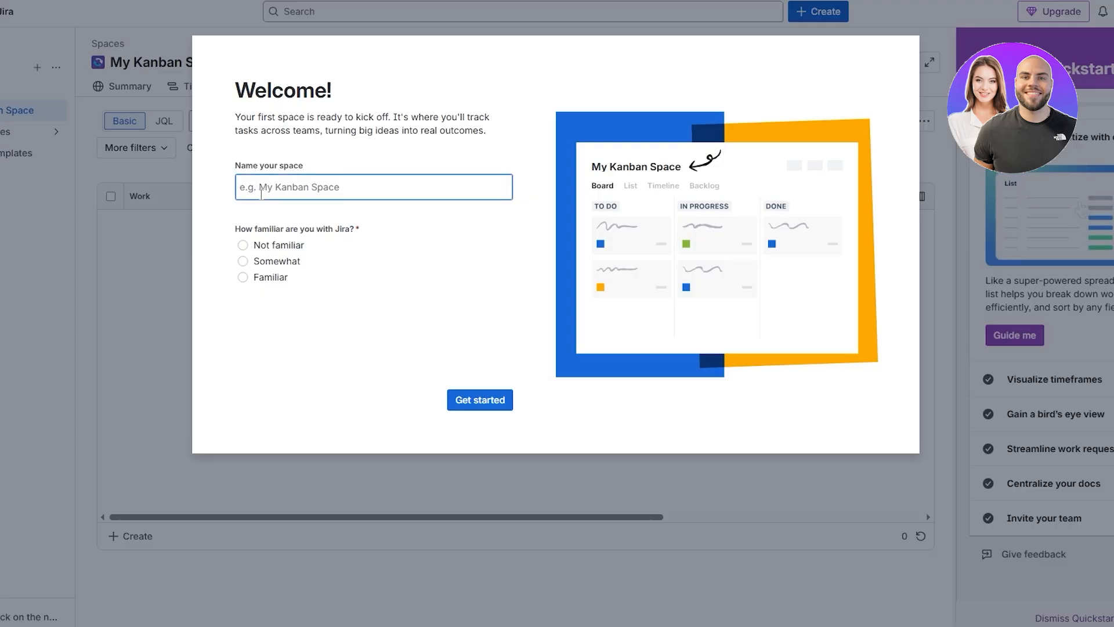
type("Youtube")
left_click_drag(241, 229, 355, 234)
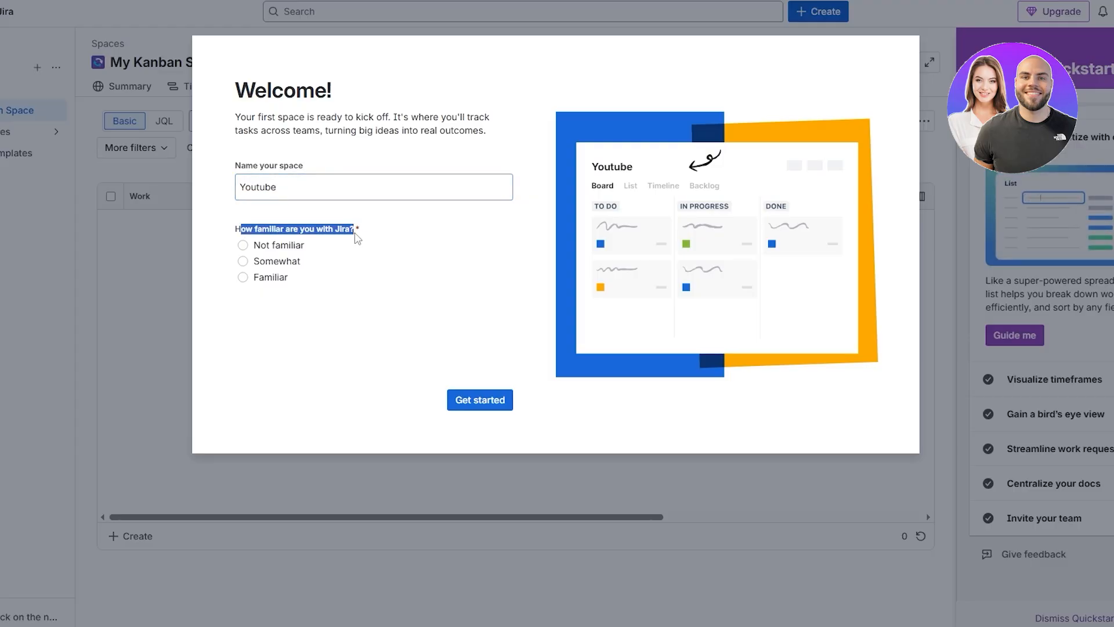
left_click(254, 262)
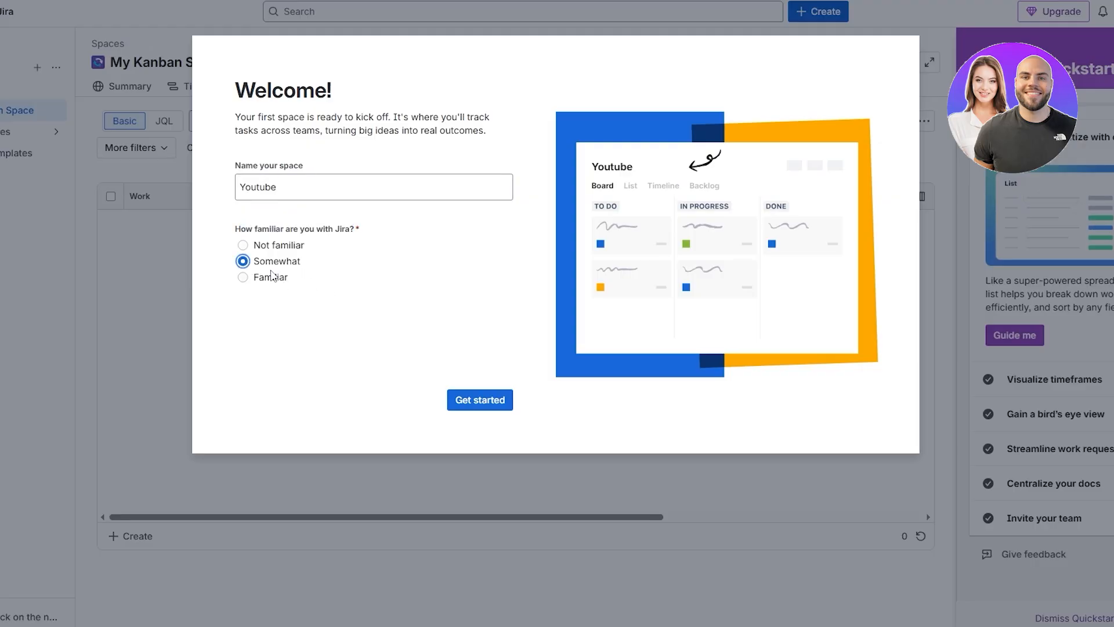
left_click(485, 396)
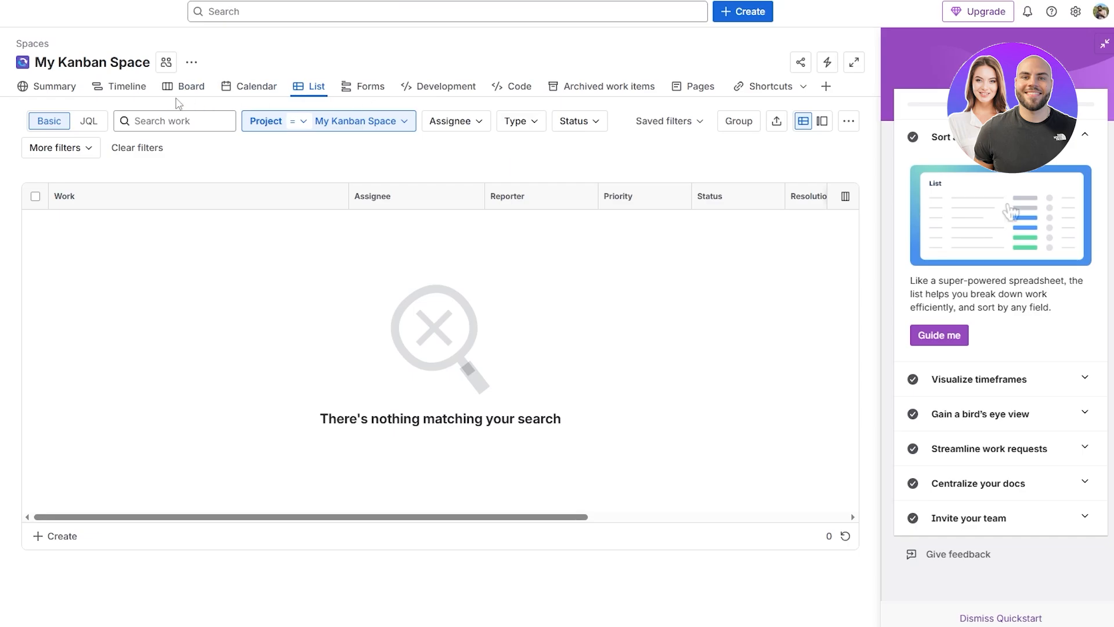
Step: Display the Kanban space as a board and collapse the Quickstart guide
left_click(250, 86)
left_click(232, 312)
left_click(191, 93)
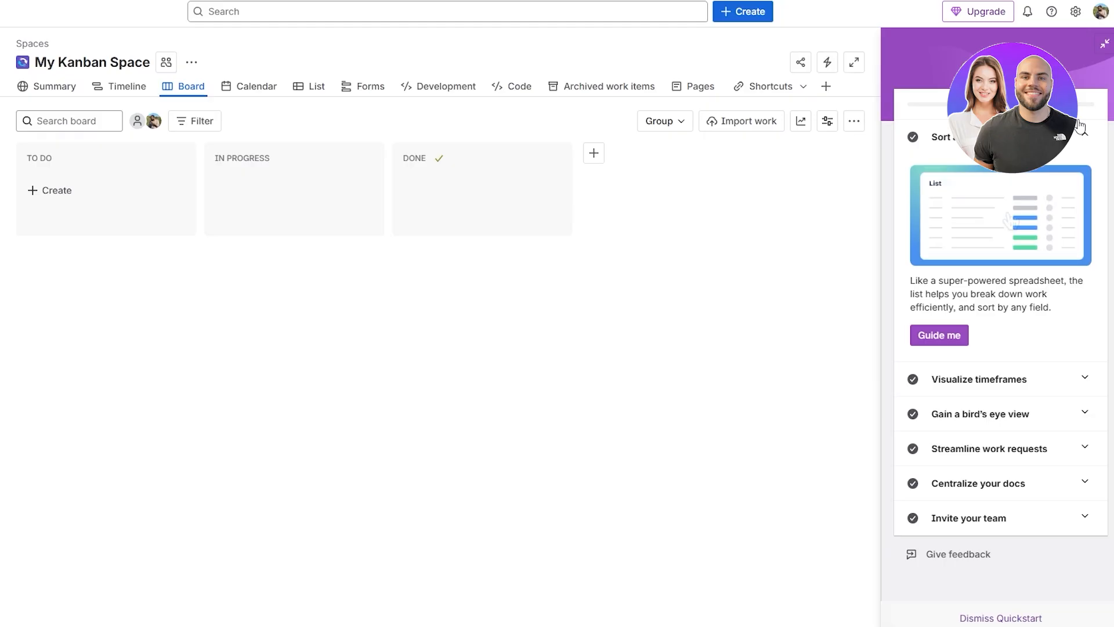
left_click(1105, 44)
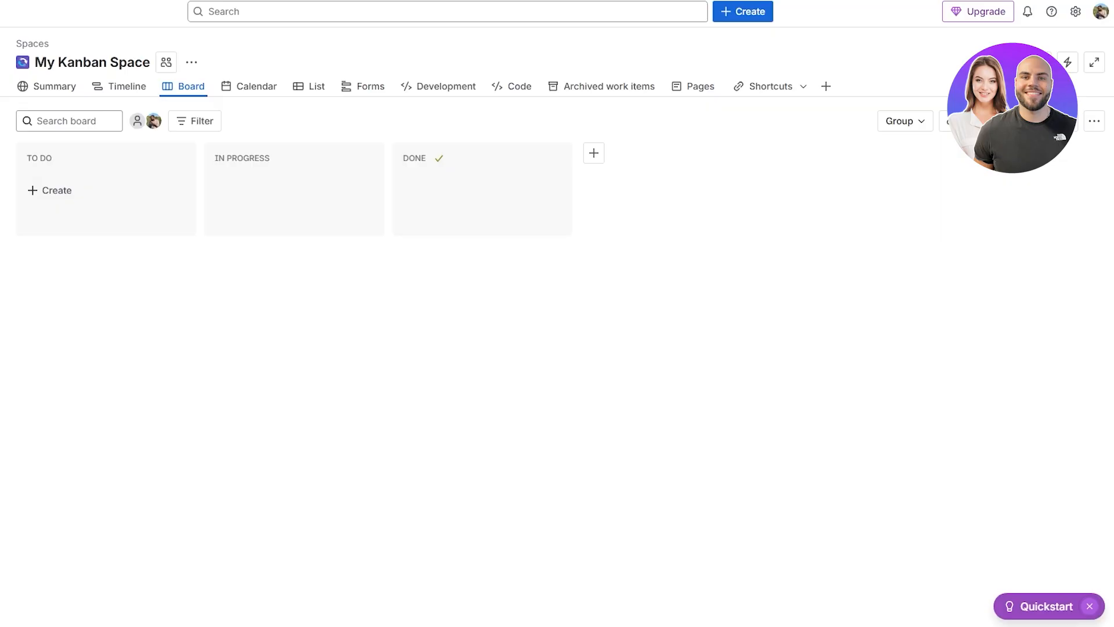
Step: Create a task titled "How to Use Subtasks in Jira." in the board's To Do column
left_click(65, 188)
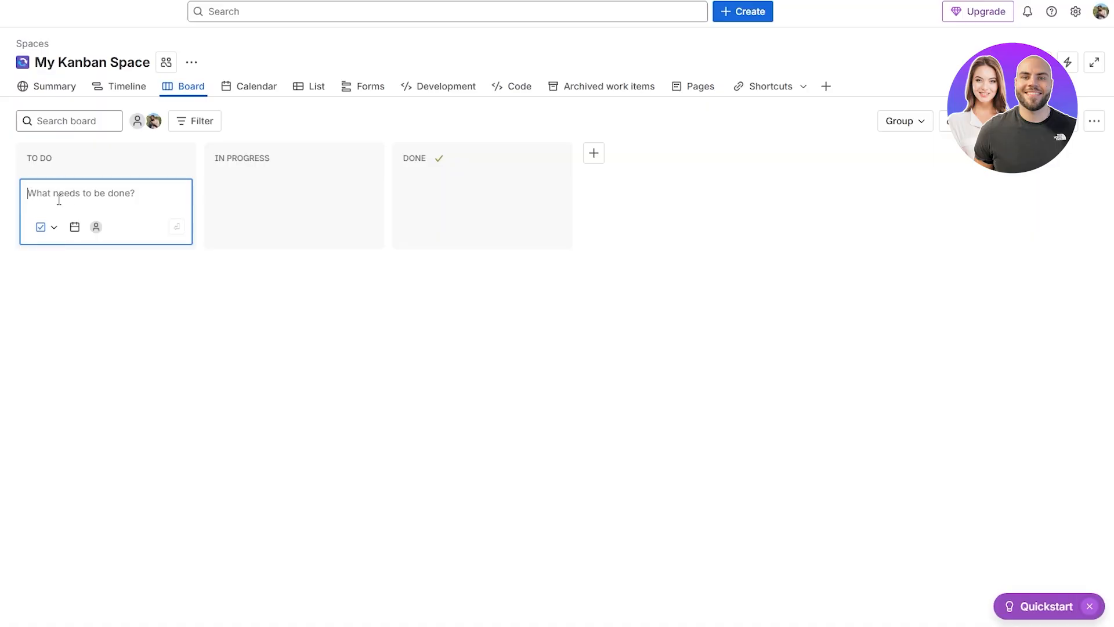
type("How to Use Subtasks in Jira")
key("Escape")
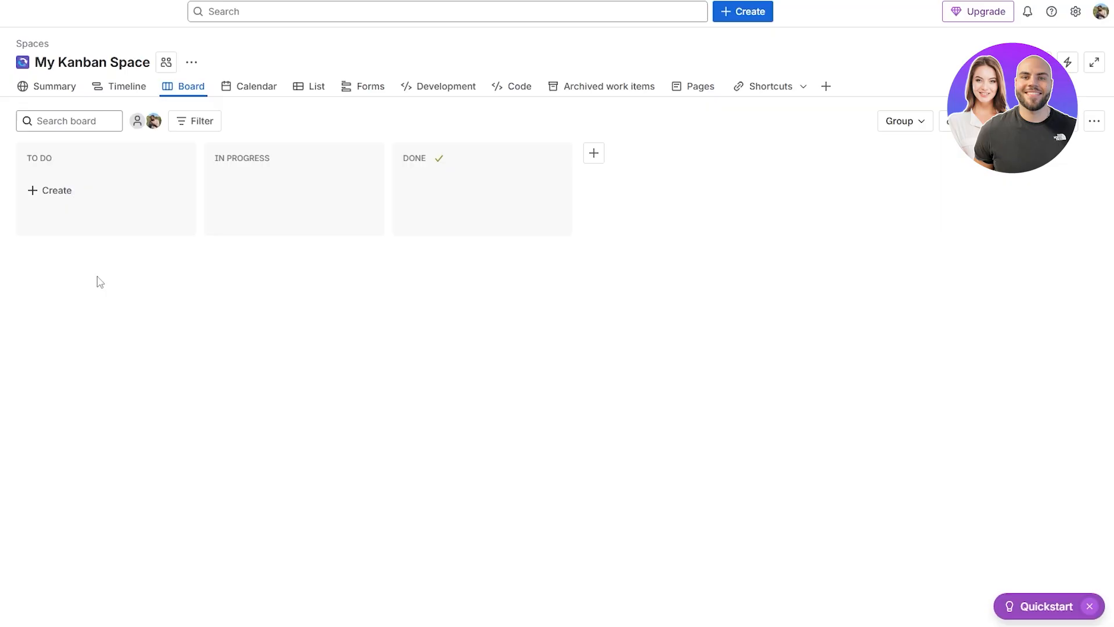
left_click(80, 197)
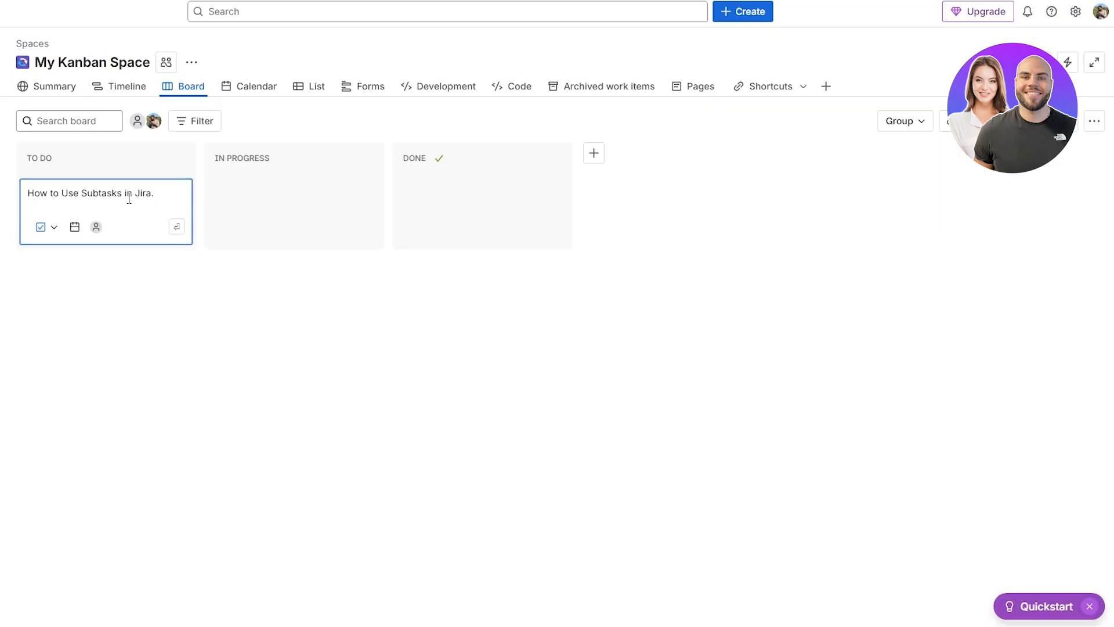
left_click(177, 227)
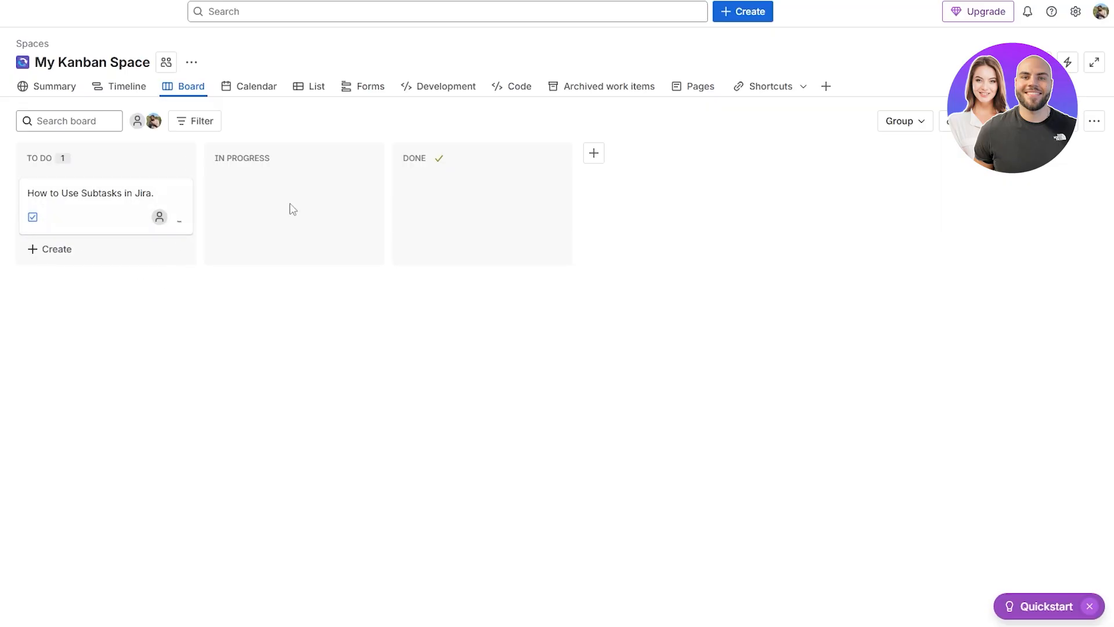
Step: Open the "How to Use Subtasks in Jira." task and add the subtask "Record The RAW Footage."
left_click(108, 220)
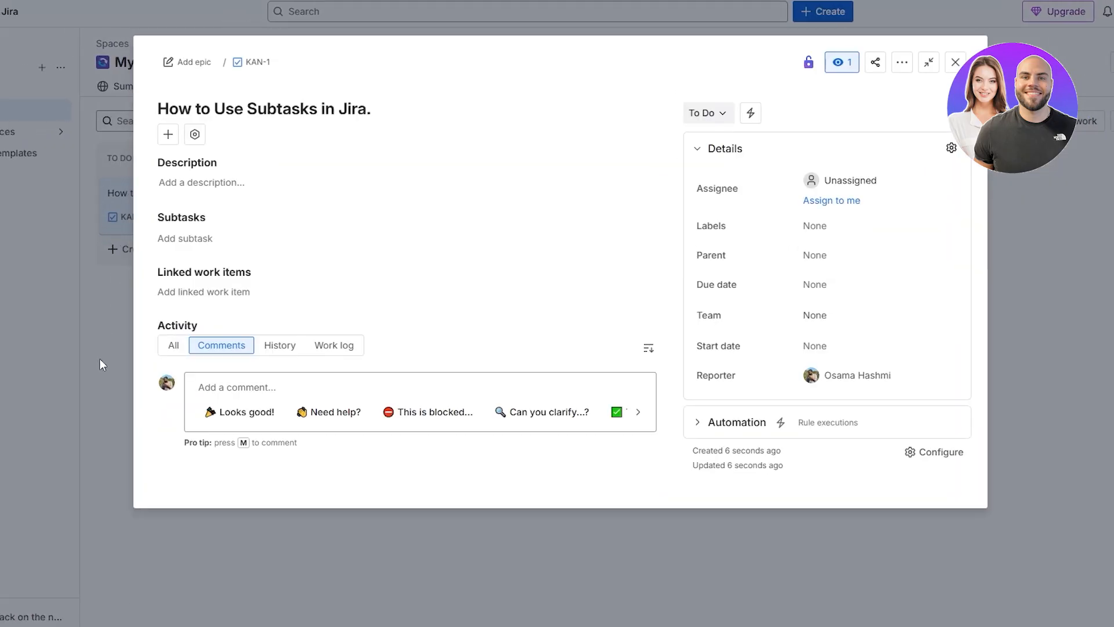
left_click_drag(159, 219, 207, 219)
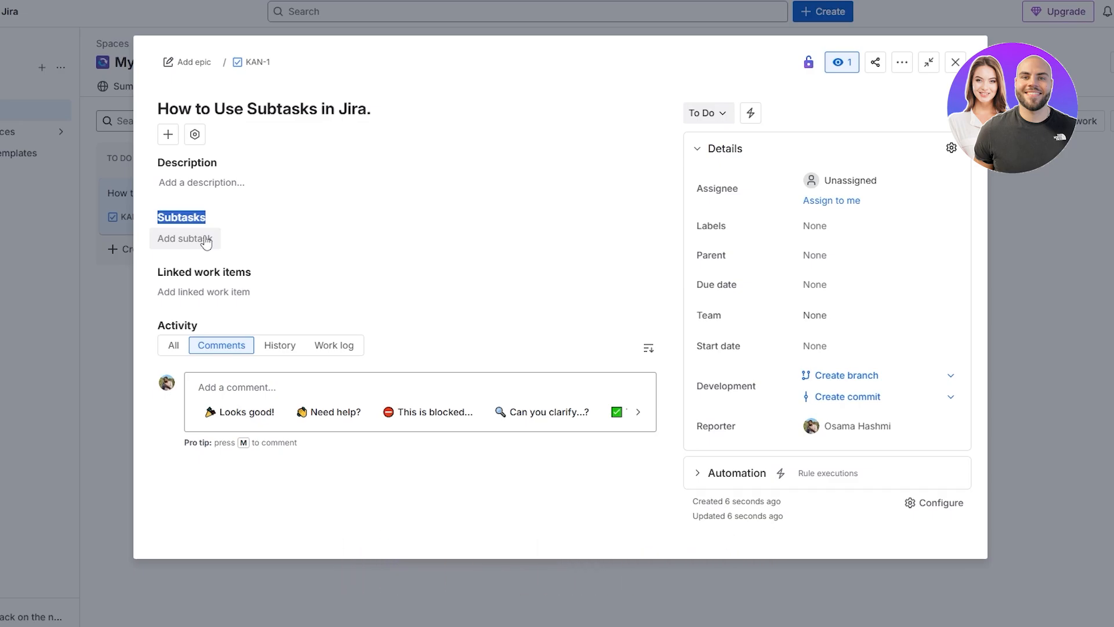
left_click(206, 240)
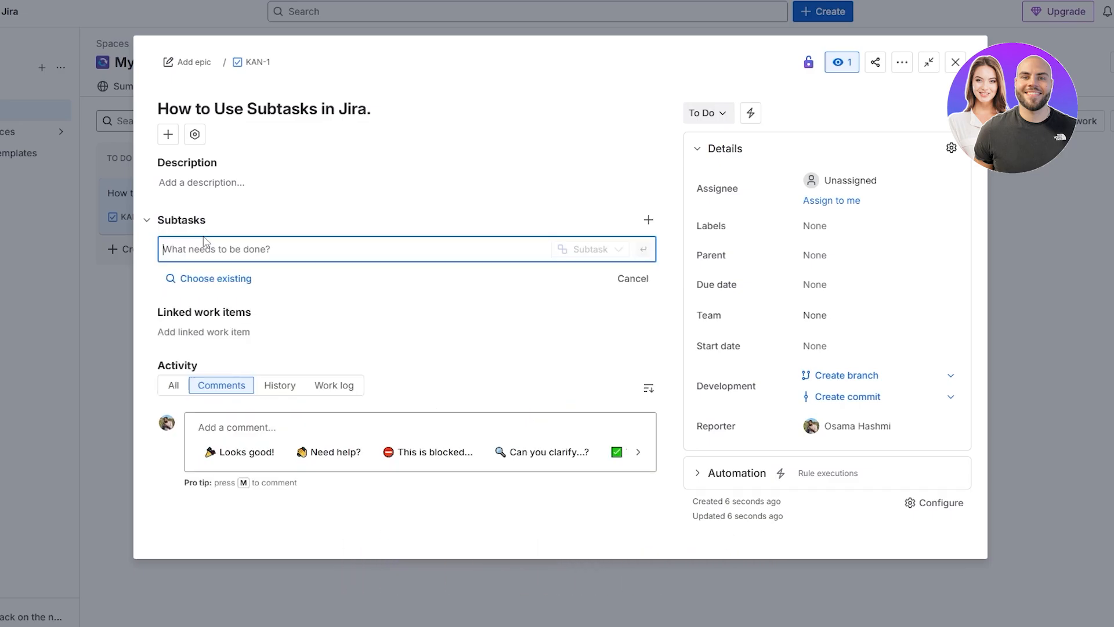
type("Record The RAW Footage.")
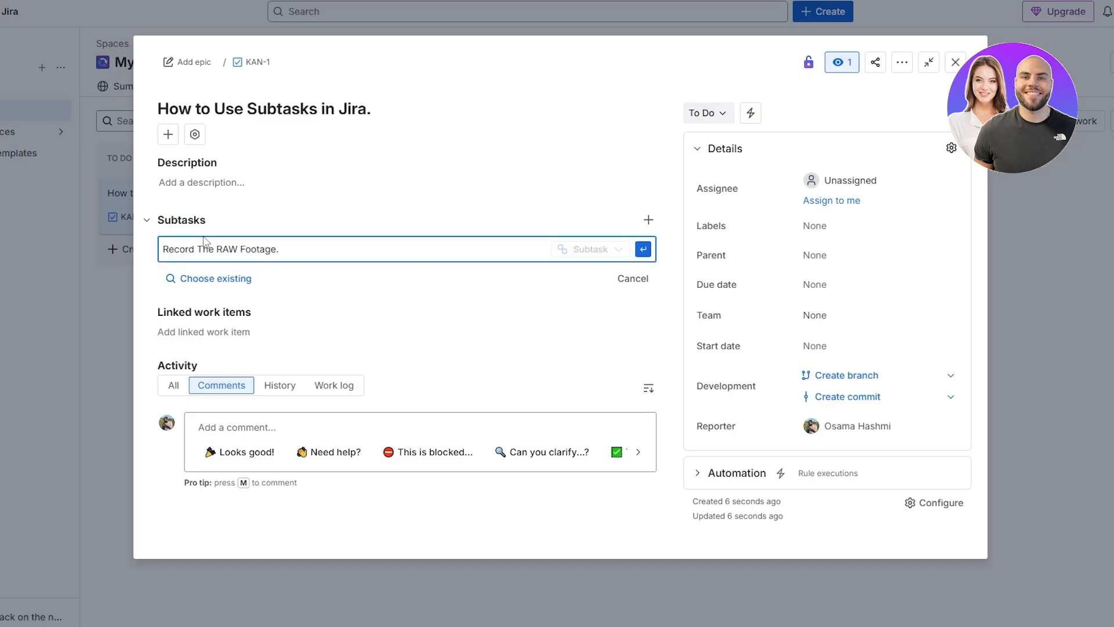
key("Return")
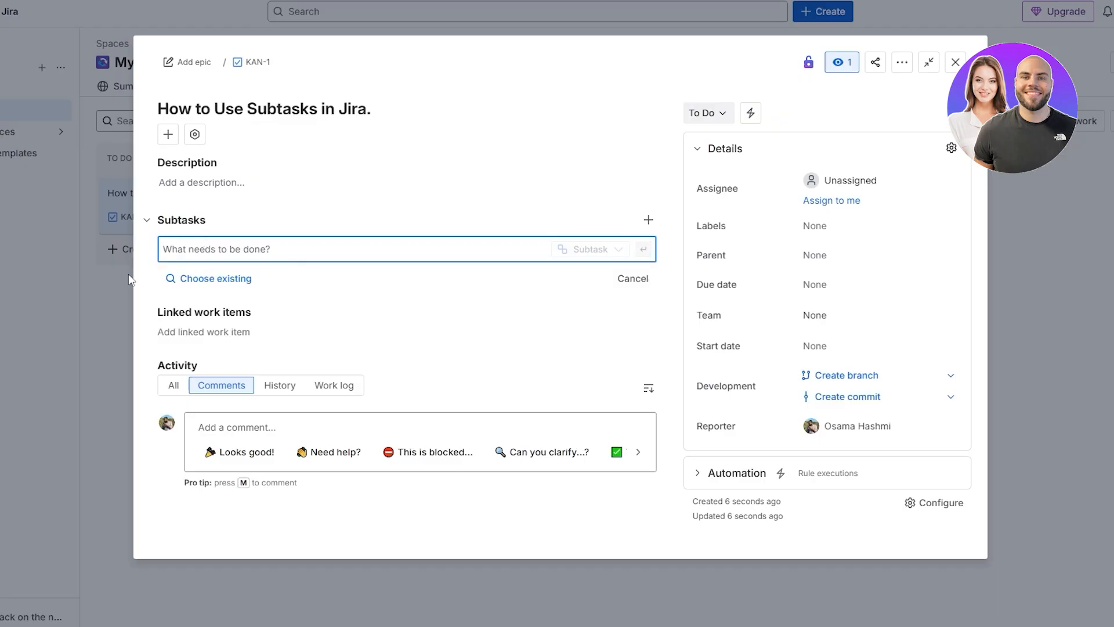
left_click(516, 211)
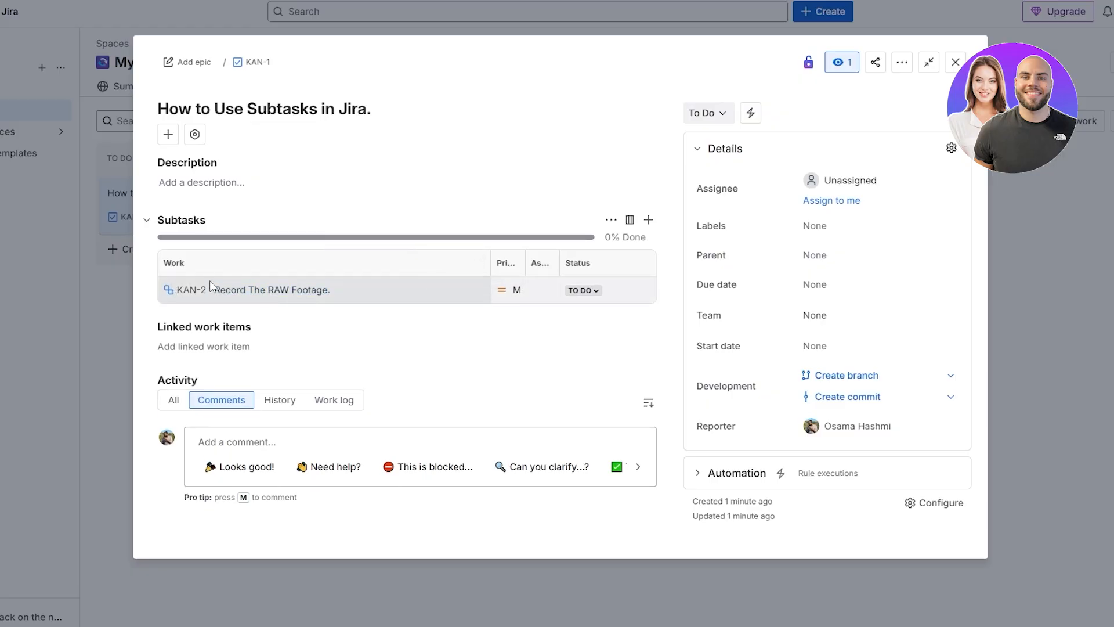
Step: Resize the subtask table's columns, narrowing Work and widening Priority and Assignee
left_click_drag(173, 270, 199, 267)
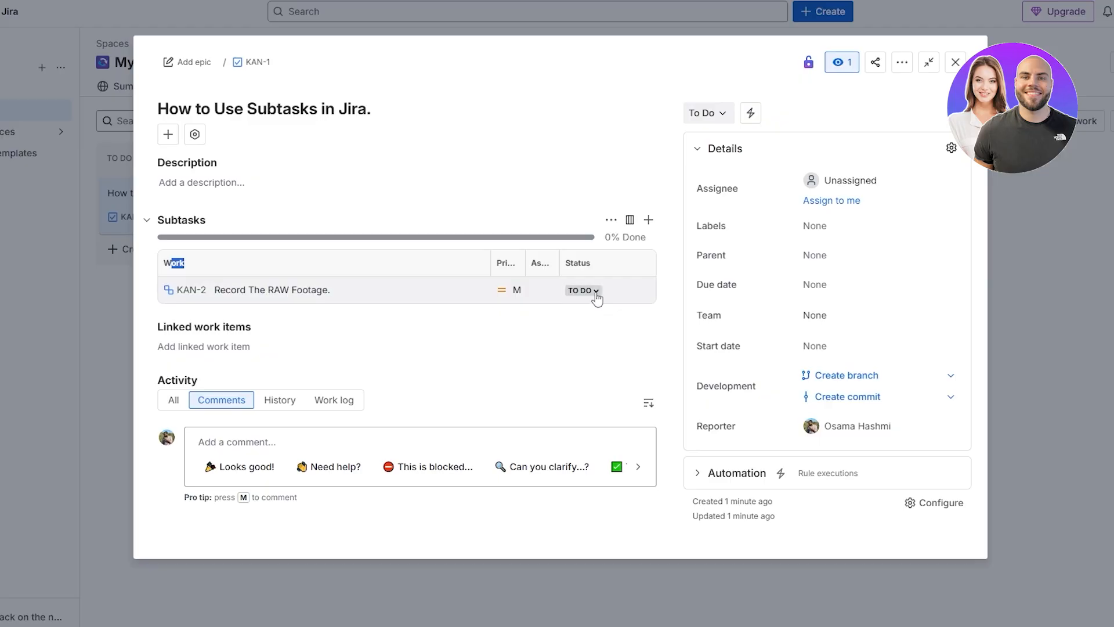
left_click(287, 357)
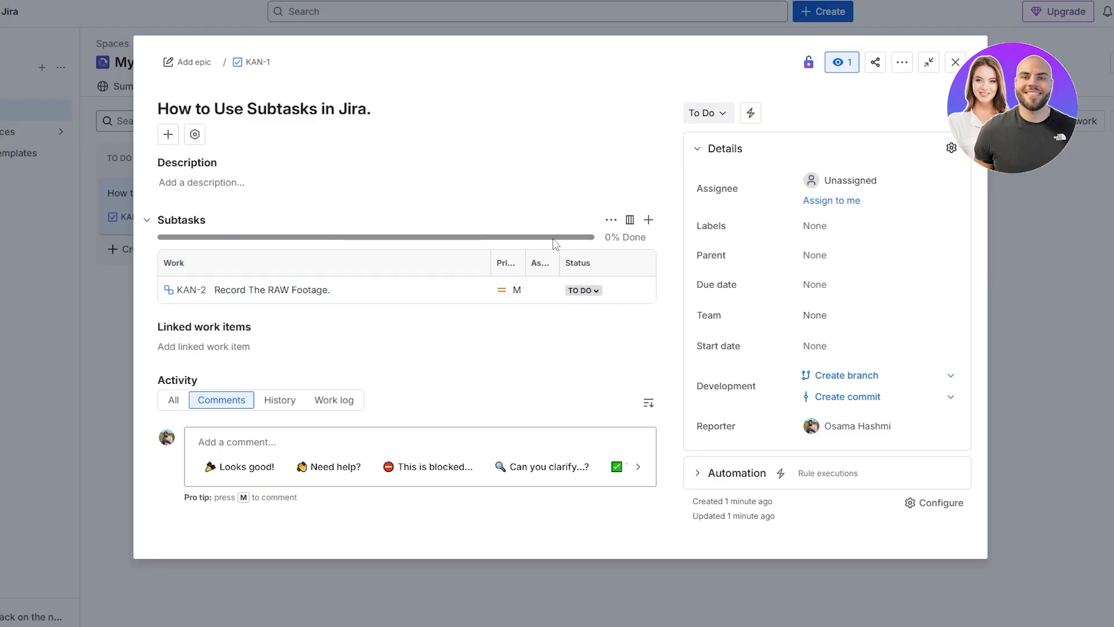
left_click_drag(551, 262, 350, 259)
left_click_drag(452, 262, 558, 266)
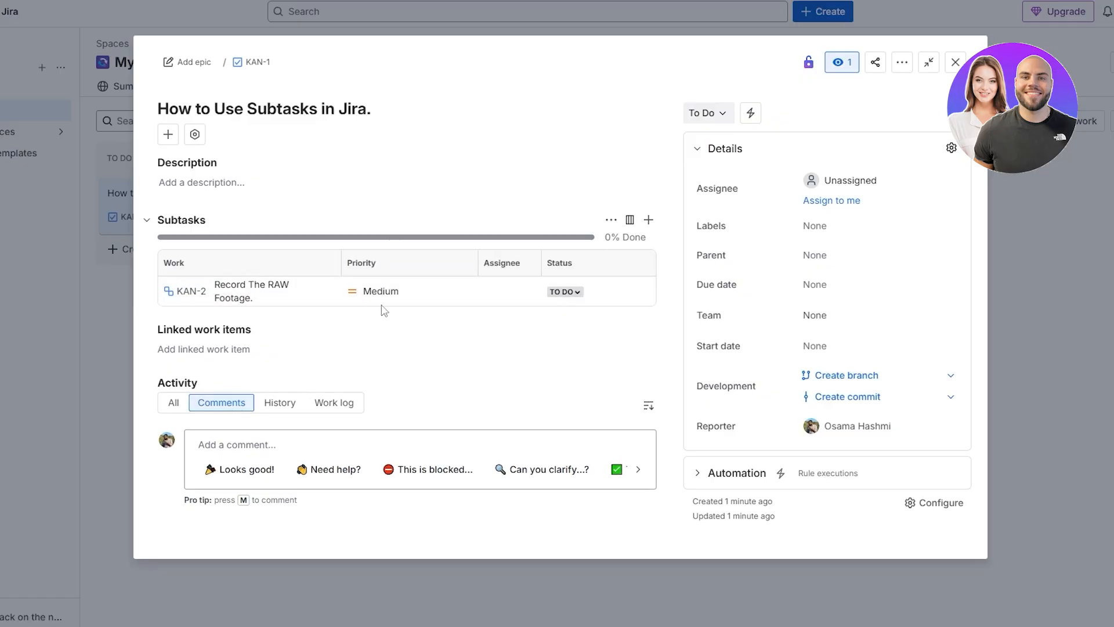
left_click_drag(342, 263, 366, 268)
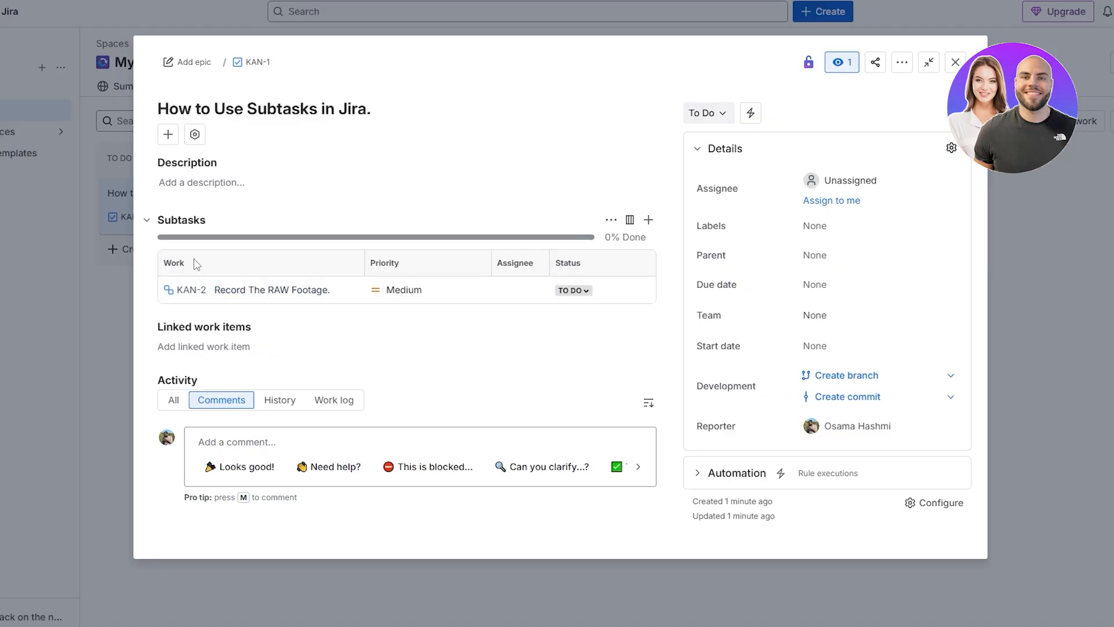
Step: Add a second subtask titled "Edit The RAW Footage." to the task
left_click(649, 221)
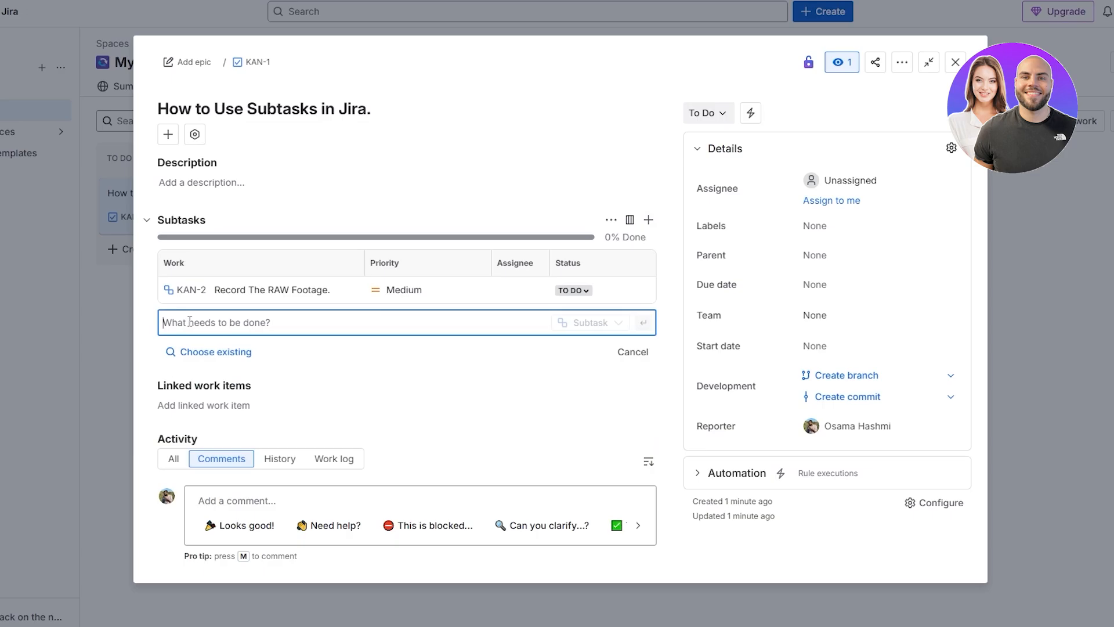
type("Edit The R")
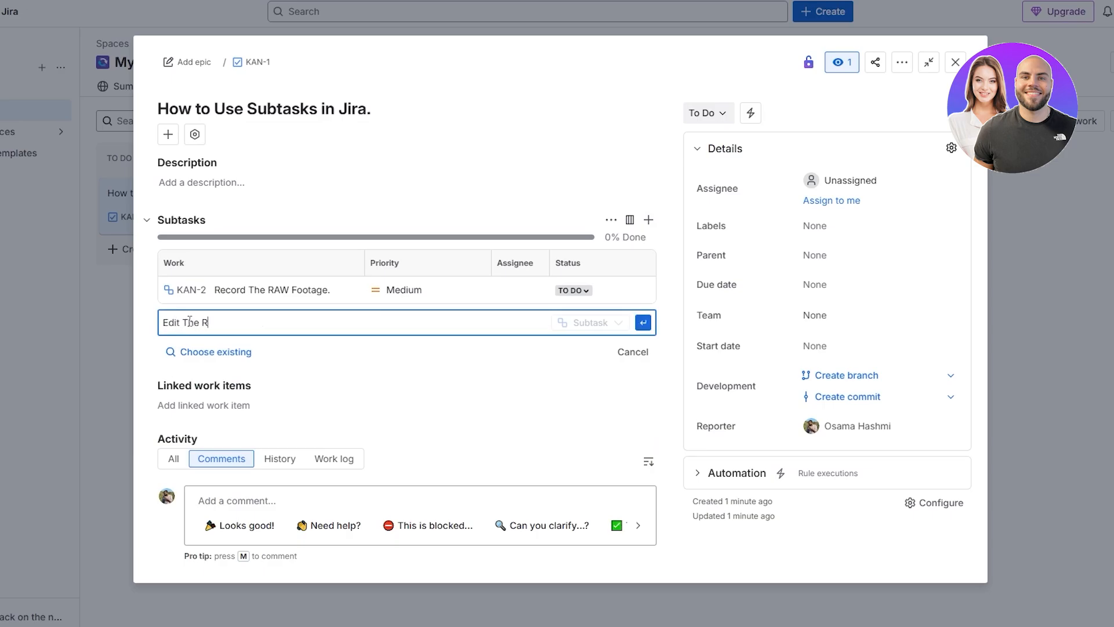
type("AW Footage.")
key("Return")
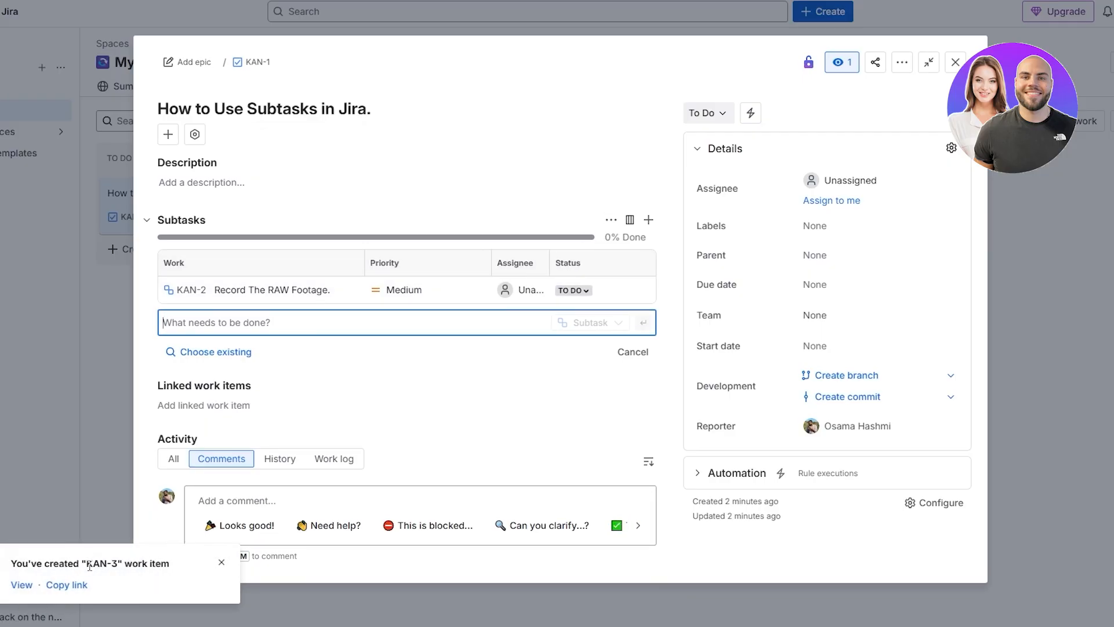
Step: Add three more subtasks: "Review The Edited Footage.", "Create a Thumbnail" and "Upload The Video"
left_click(643, 223)
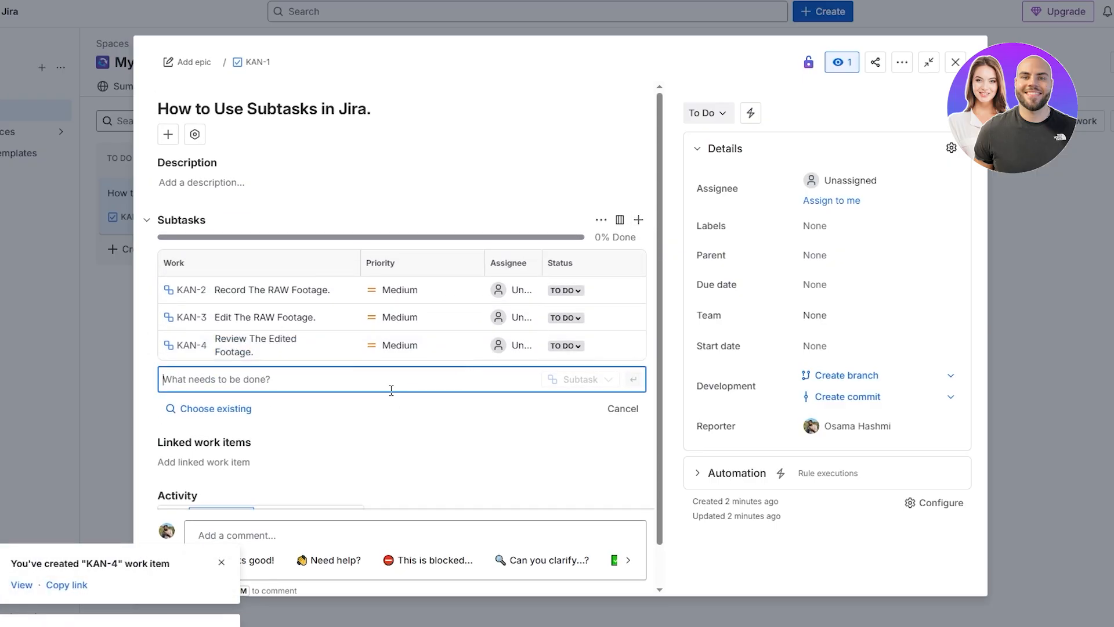
type("Create a Thumbnail")
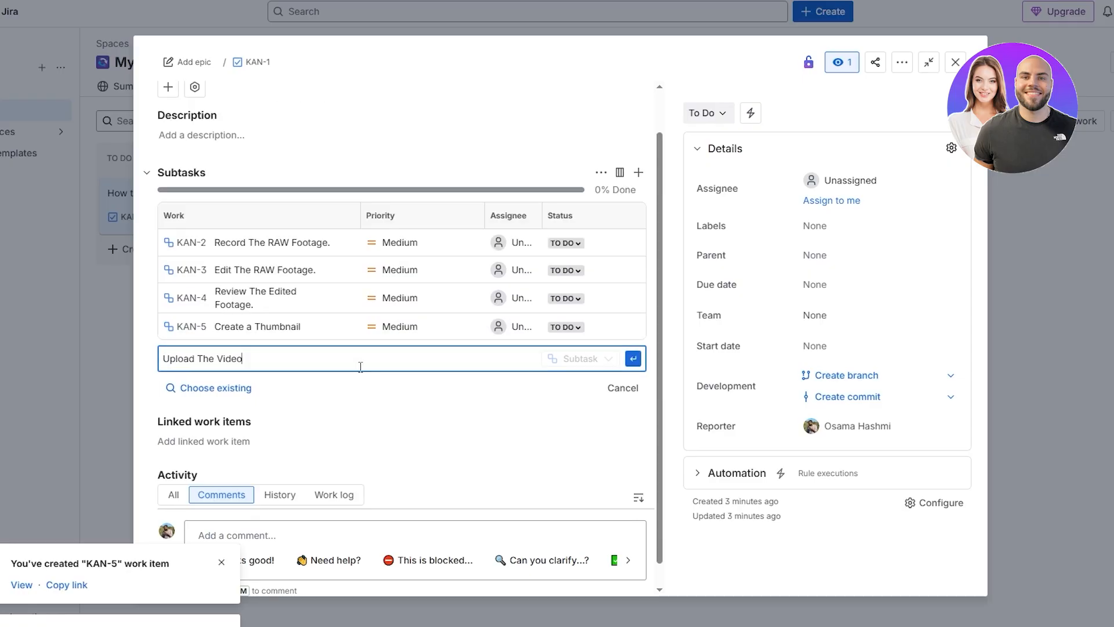
left_click(633, 358)
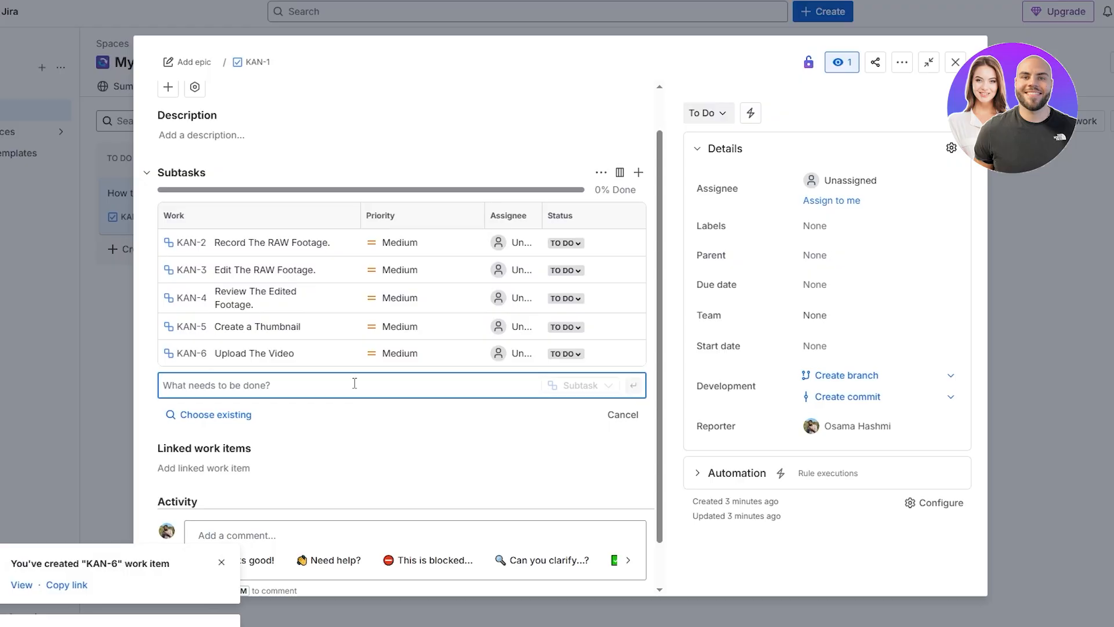
Step: Look over the task's title, subtask list, linked work items and activity, dismiss a creation notification, and close the task
scroll(326, 354, "up", 2)
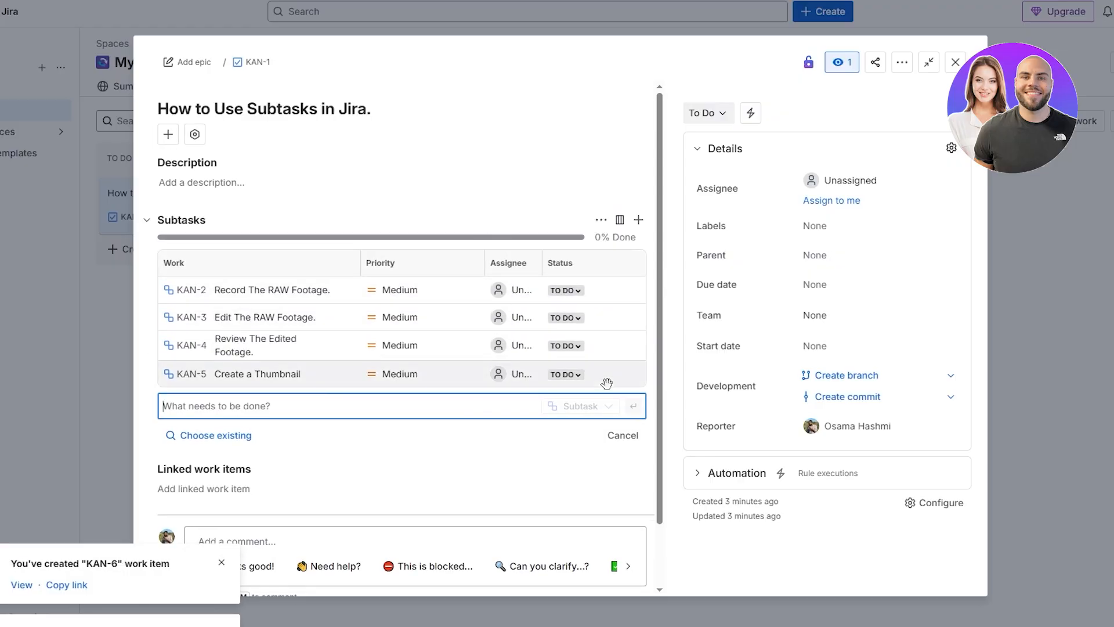
scroll(596, 335, "up", 1)
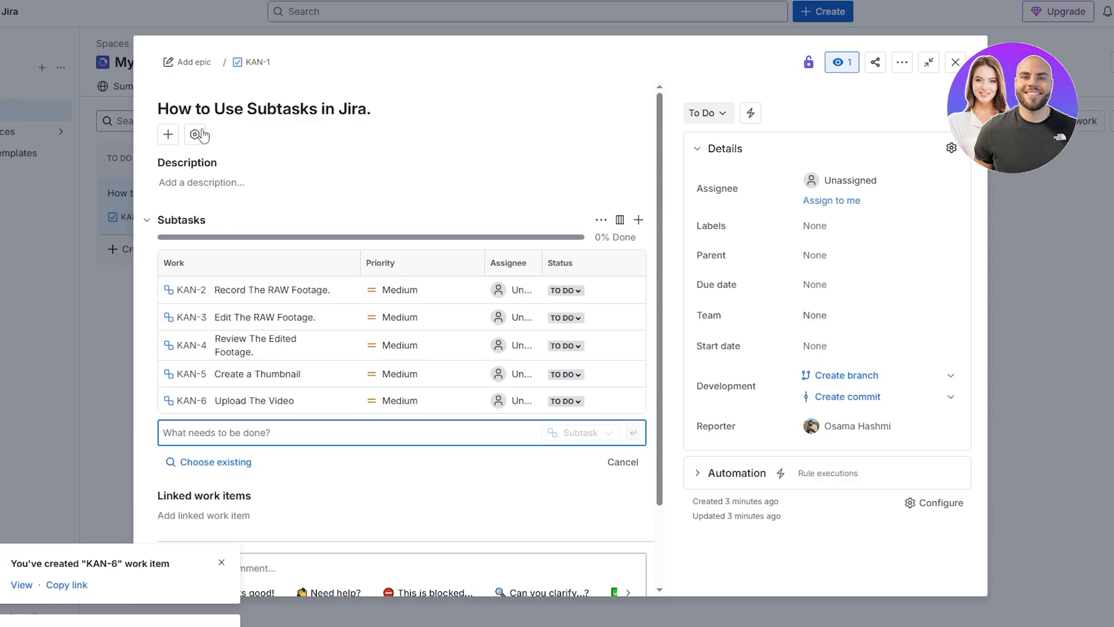
left_click_drag(157, 110, 408, 114)
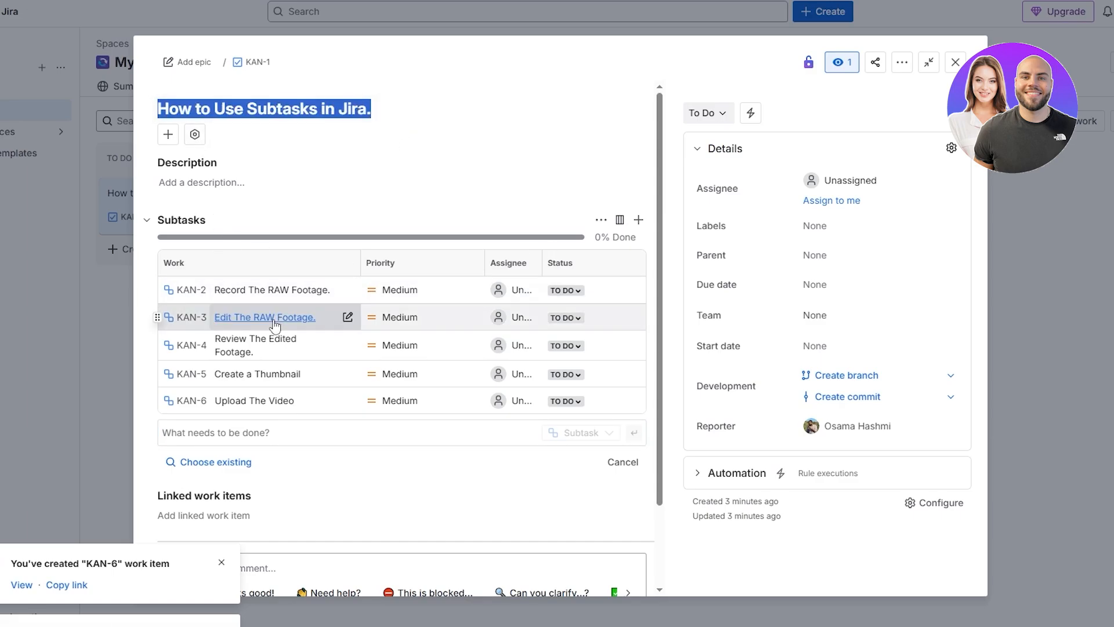
scroll(308, 320, "down", 2)
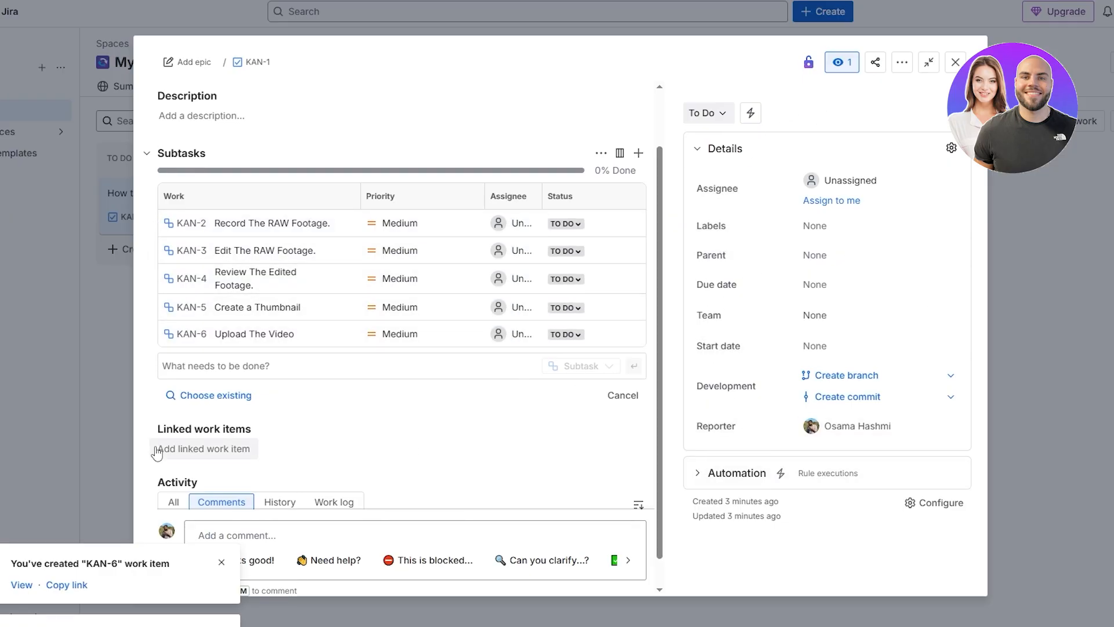
scroll(169, 461, "down", 1)
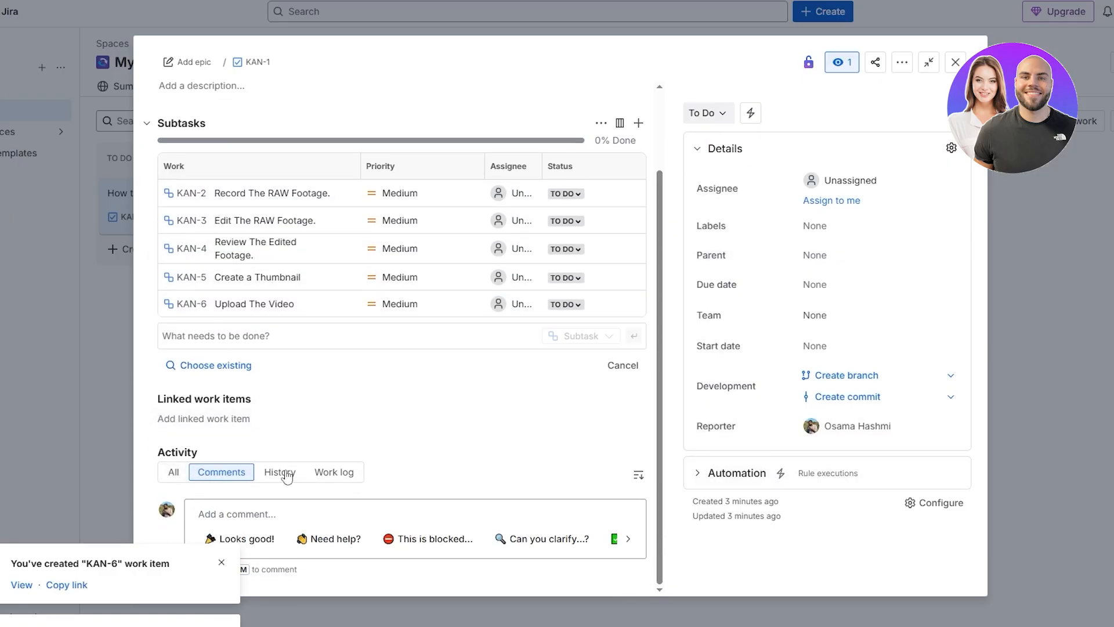
left_click(221, 561)
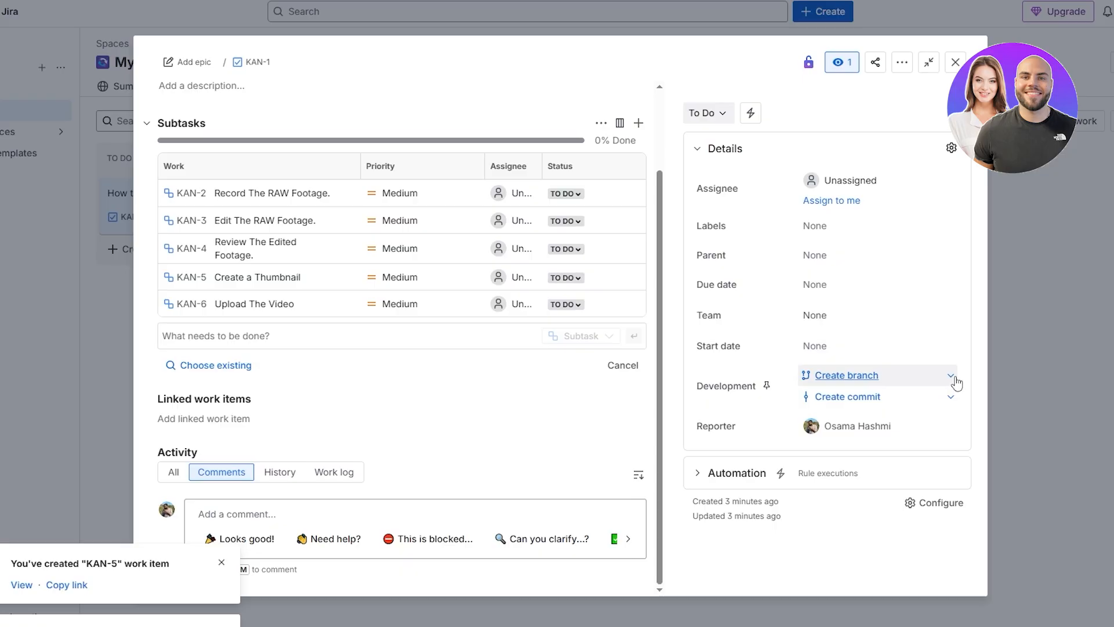
left_click(956, 376)
left_click(1039, 390)
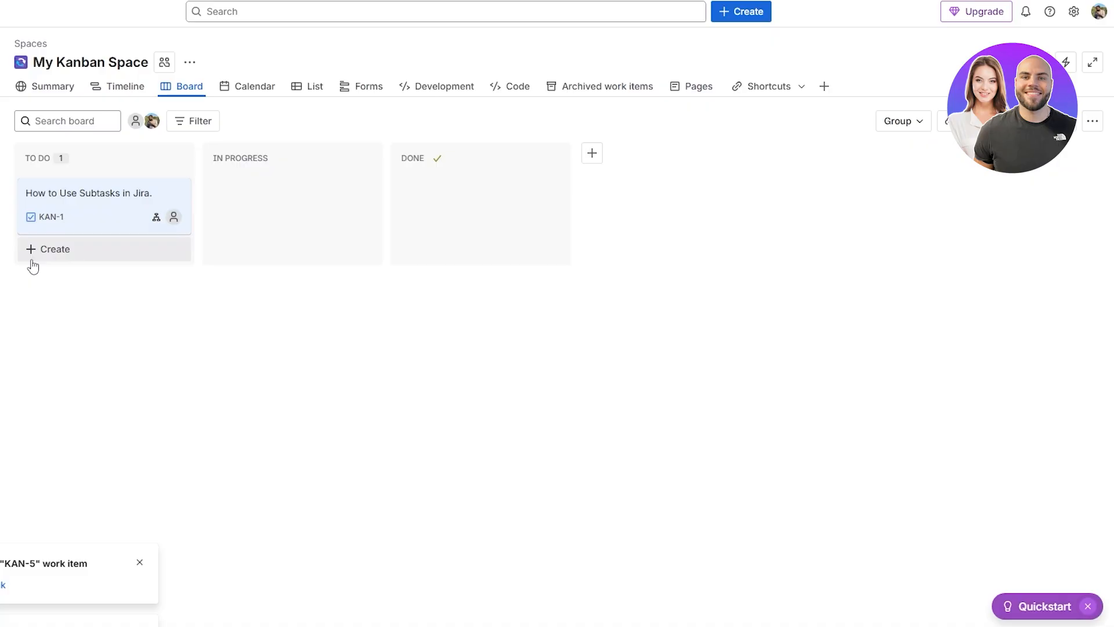
Step: Switch to the space's Timeline view and create an epic named "How to Use Subtasks in Jira"
left_click(33, 256)
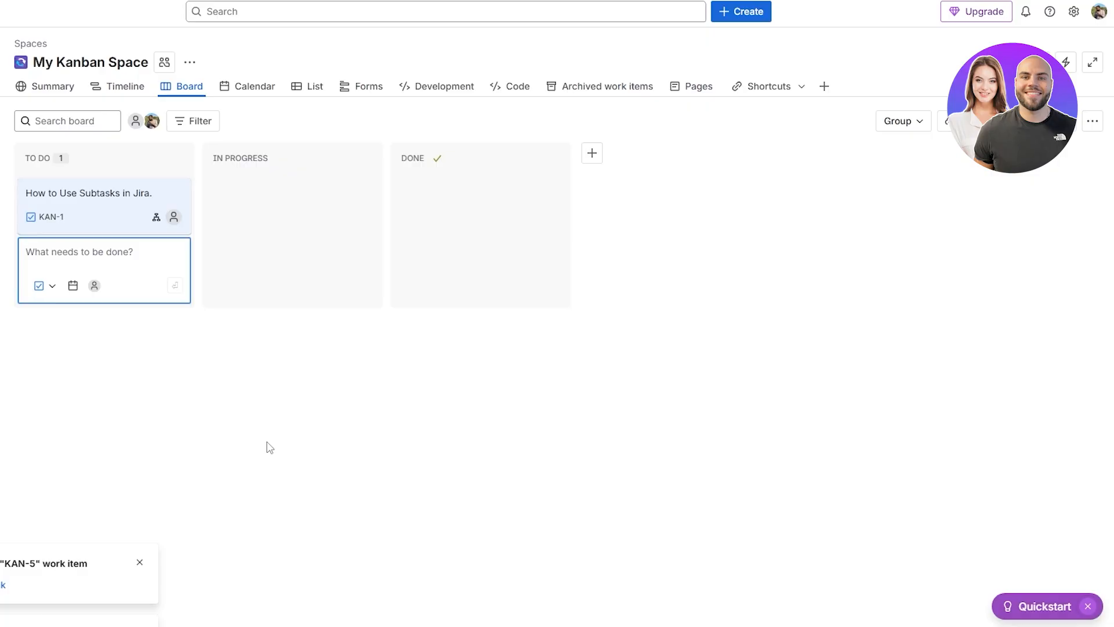
left_click(124, 87)
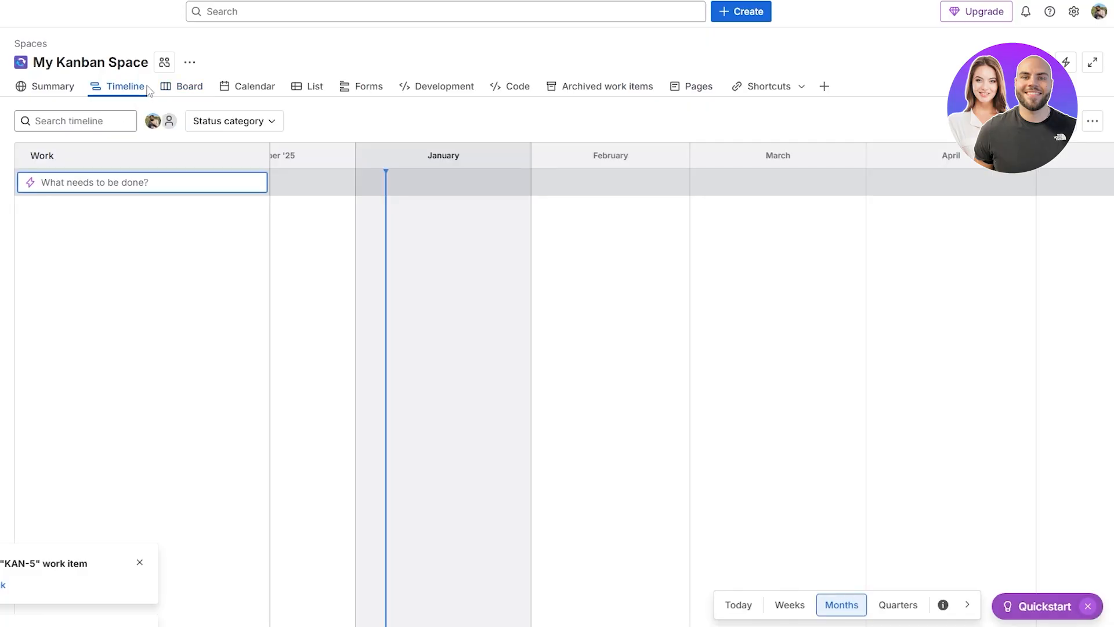
left_click(105, 255)
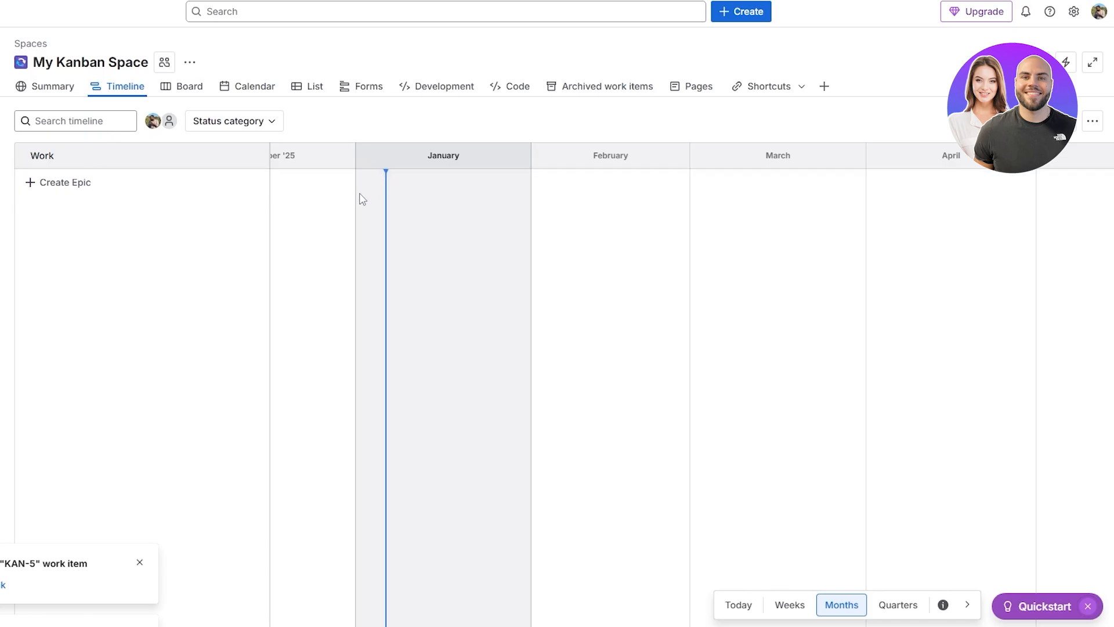
left_click(139, 562)
left_click(79, 182)
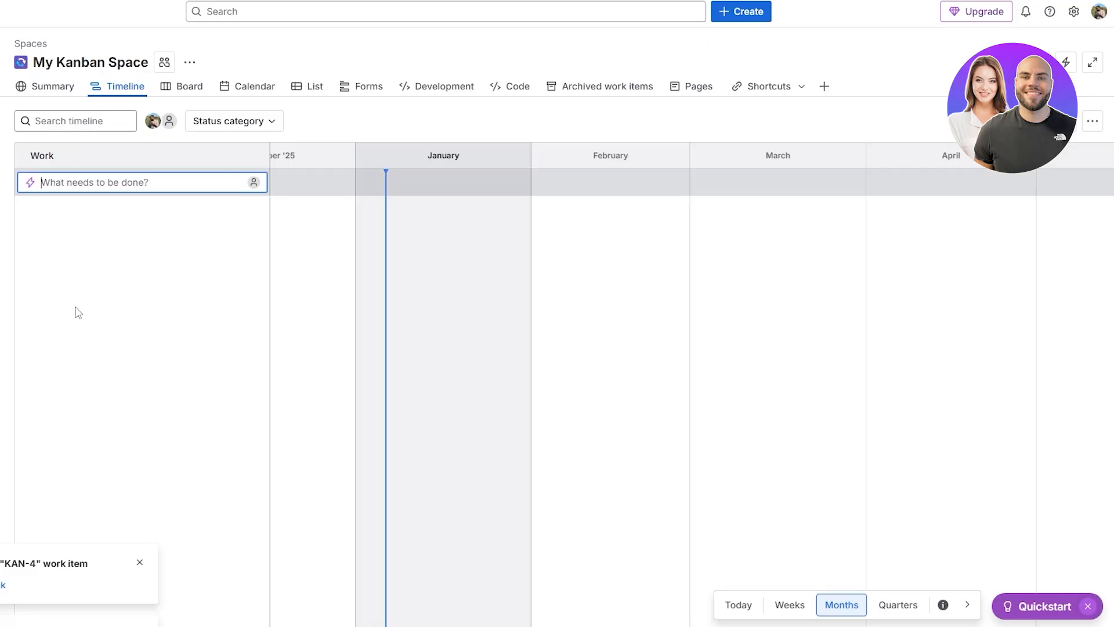
type("How to Use Subtasks in Jira")
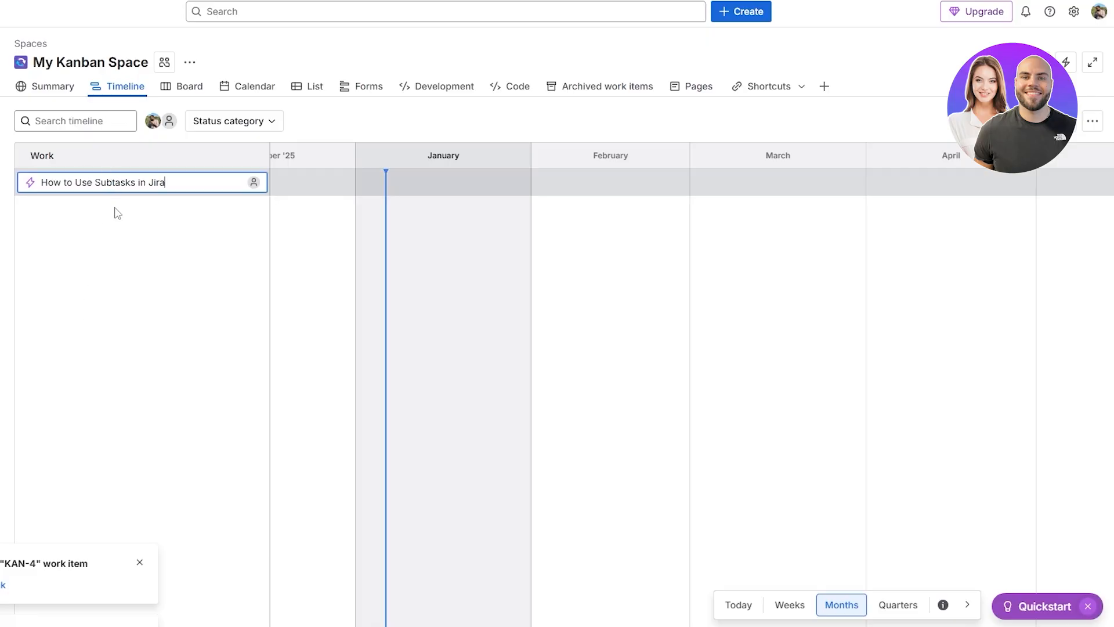
key("Return")
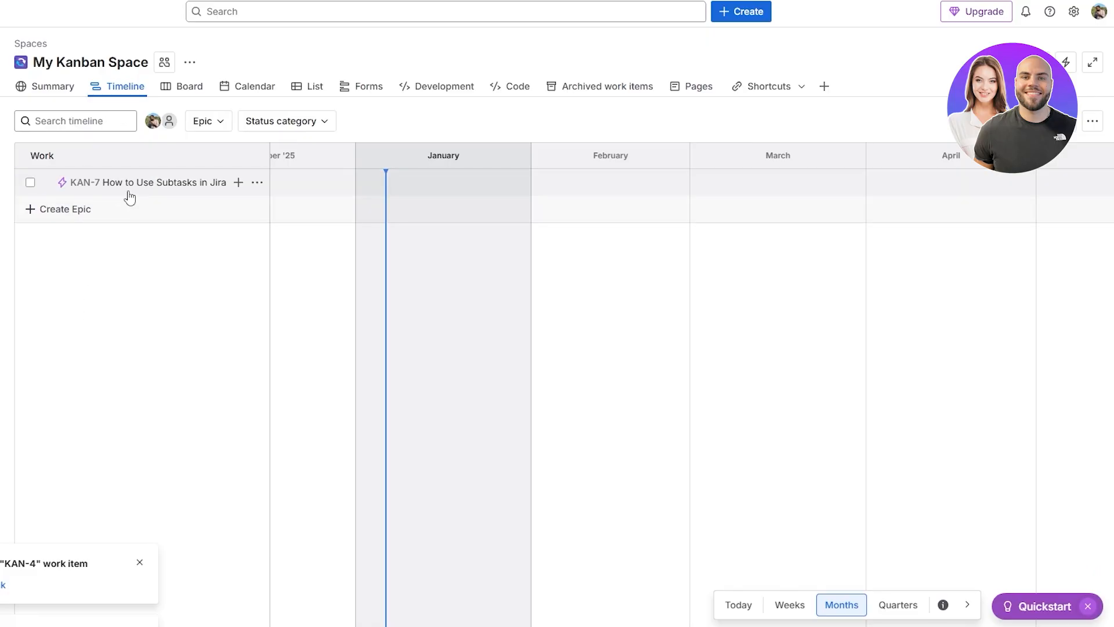
Step: Open the epic "How to Use Subtasks in Jira", examine its add options and detail fields, and open the entry for a new child work item
left_click(129, 191)
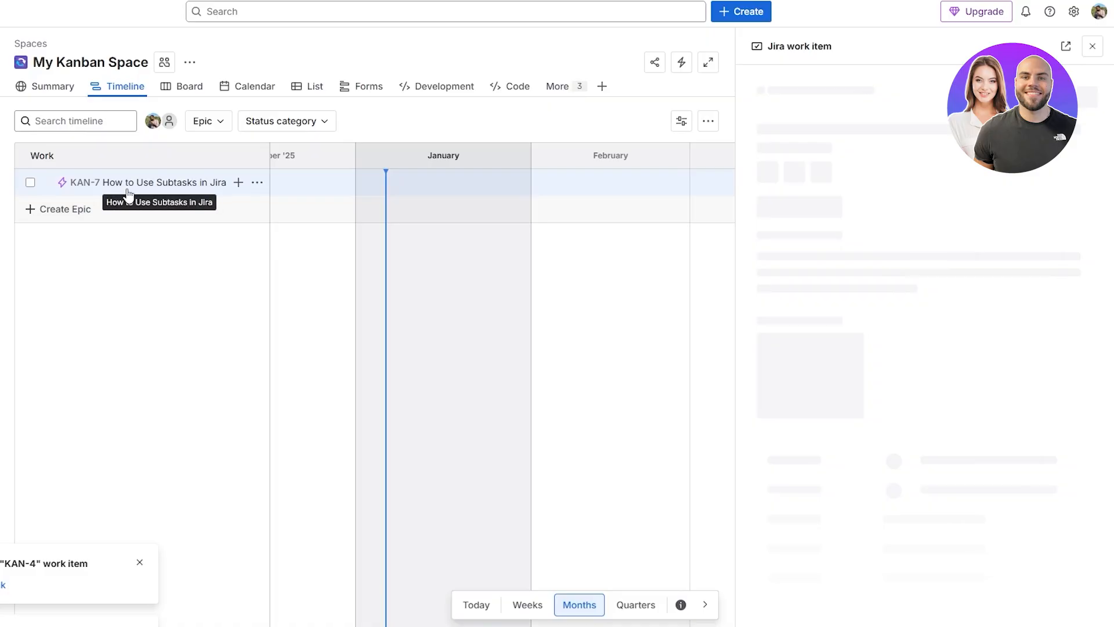
left_click(872, 155)
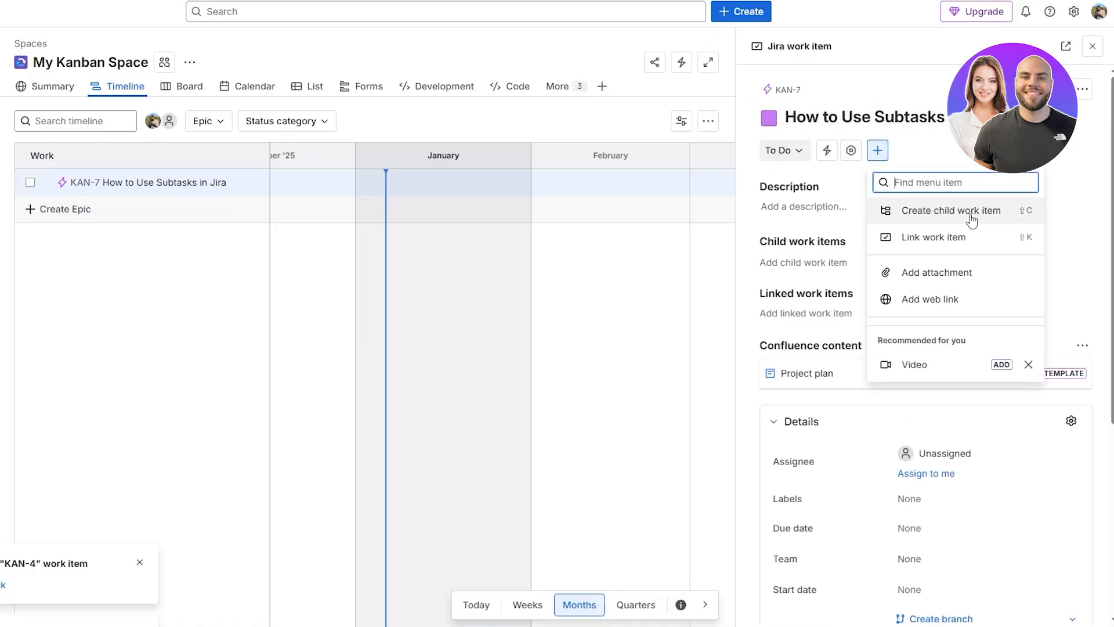
scroll(842, 488, "down", 5)
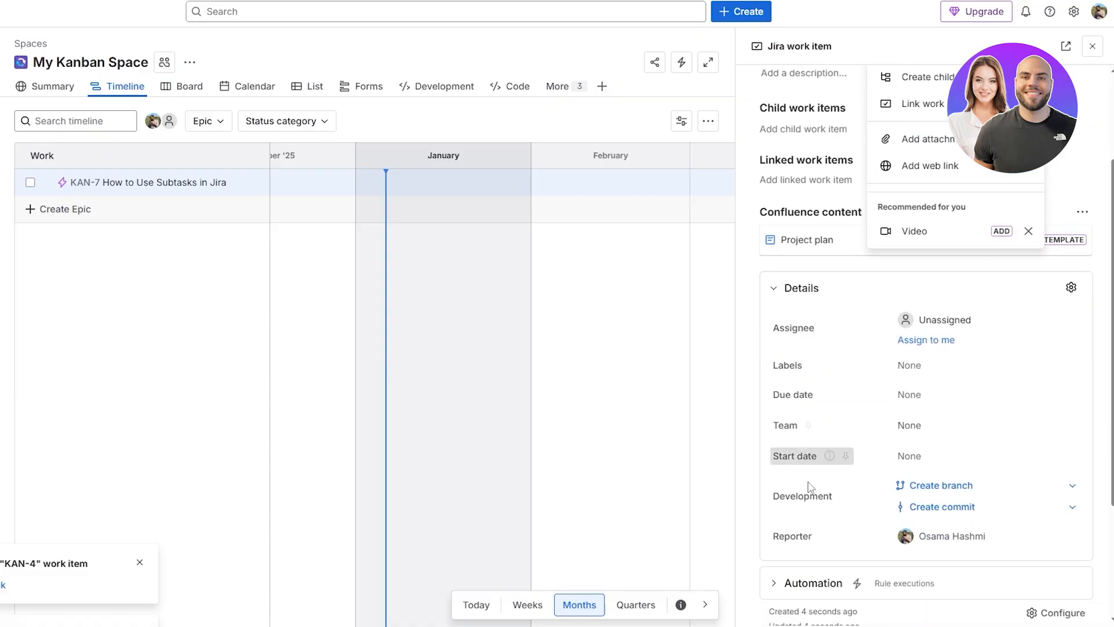
scroll(951, 491, "down", 1)
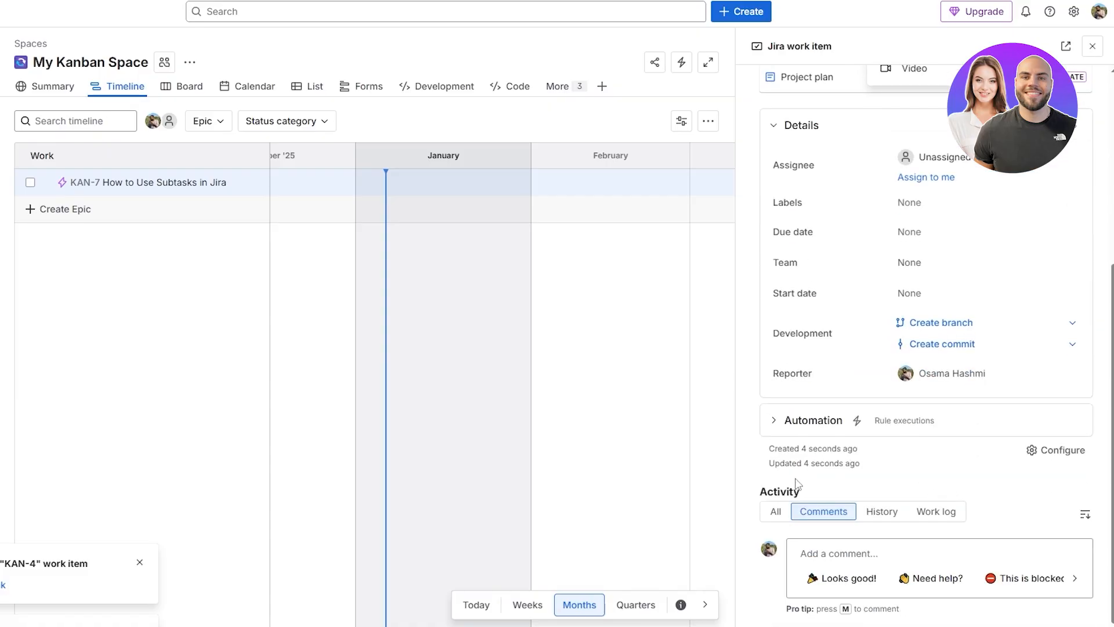
scroll(796, 484, "up", 6)
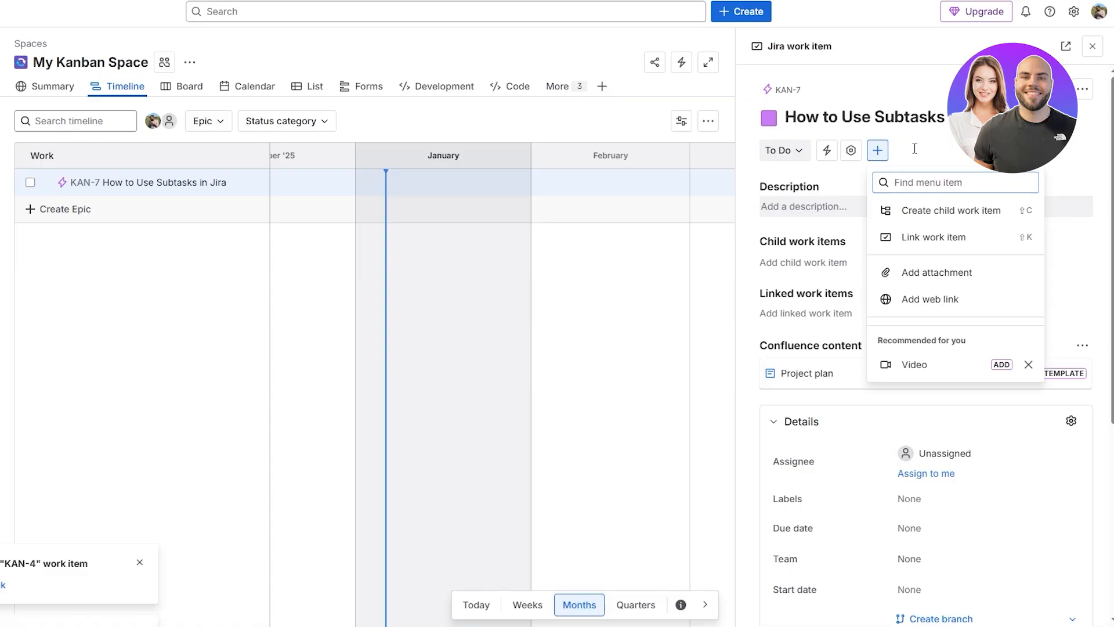
left_click(914, 149)
left_click(823, 315)
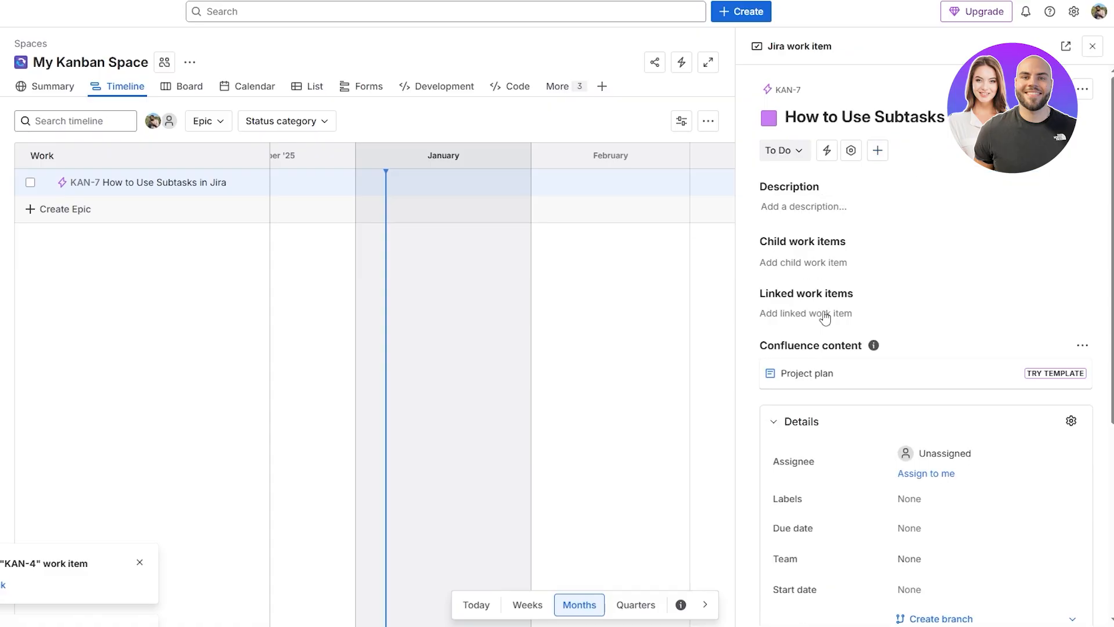
left_click_drag(780, 240, 861, 251)
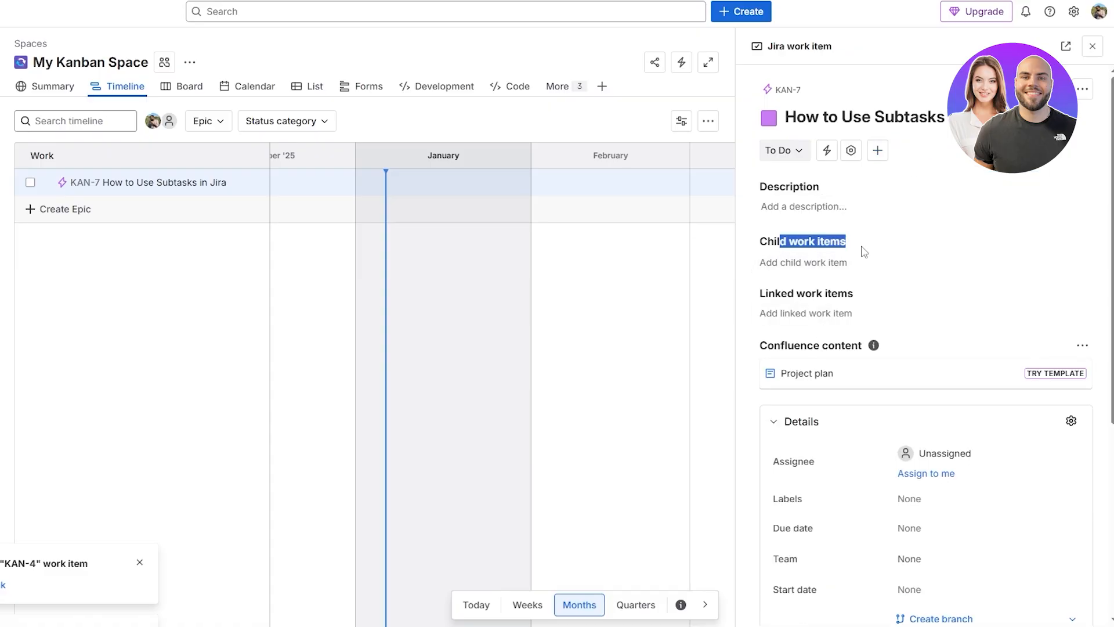
left_click(818, 263)
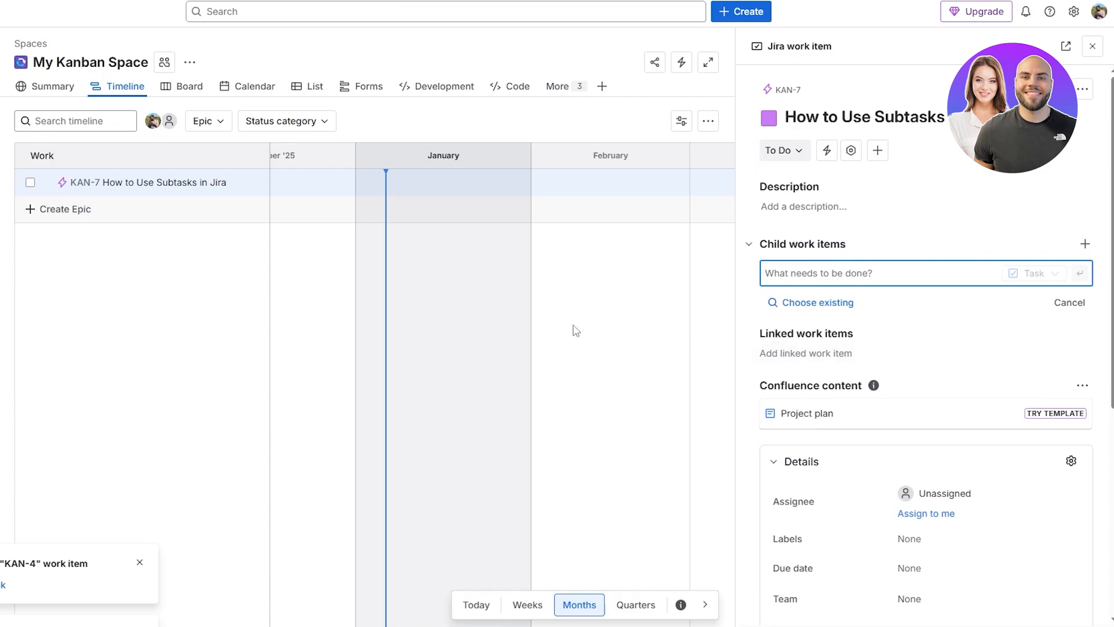
Step: Visit the space's Board view, open task KAN-1 from the List view, and look over its subtasks
left_click(204, 91)
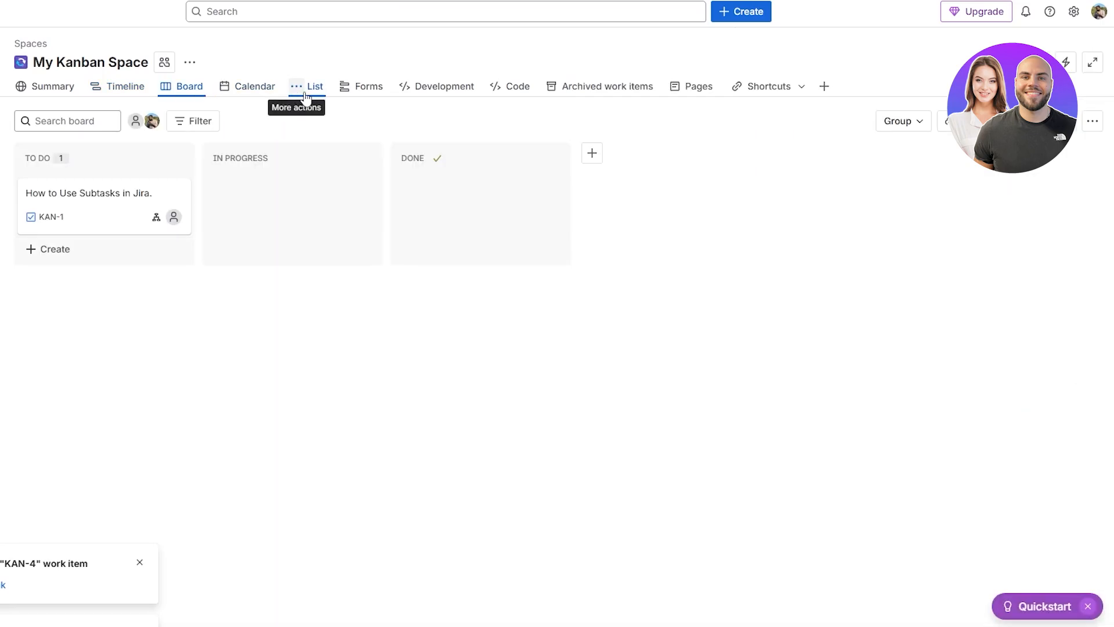
left_click(307, 90)
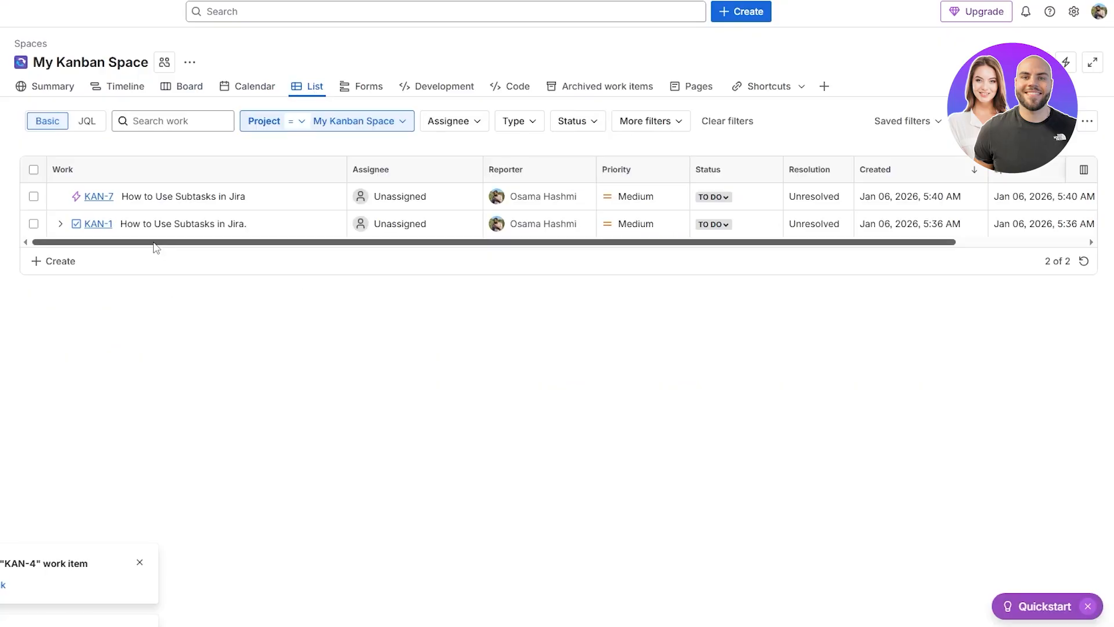
left_click(200, 224)
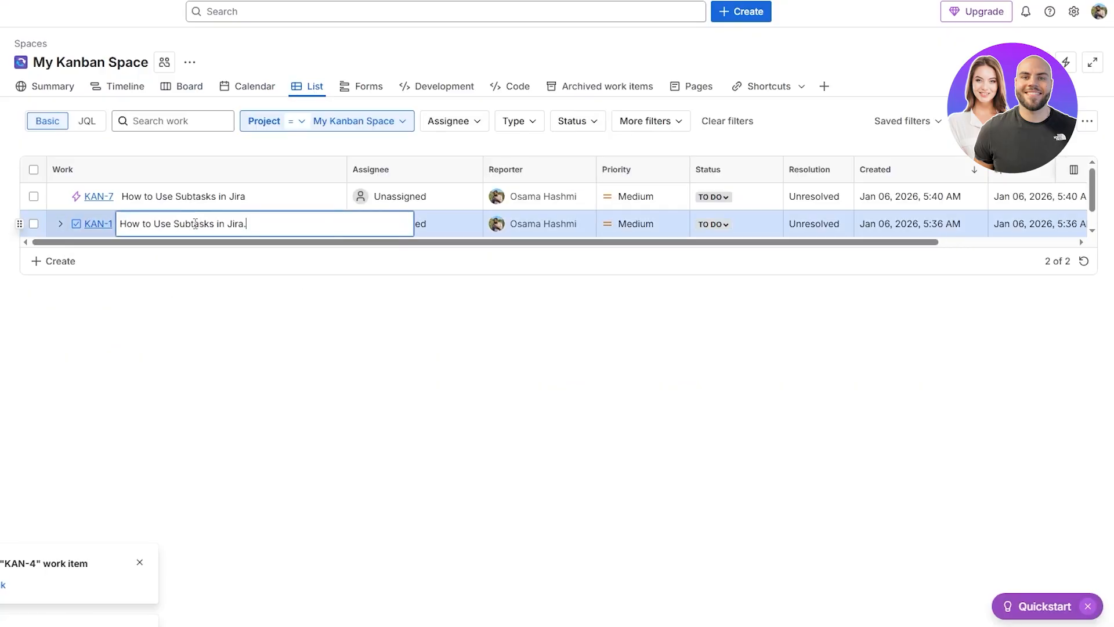
left_click(95, 225)
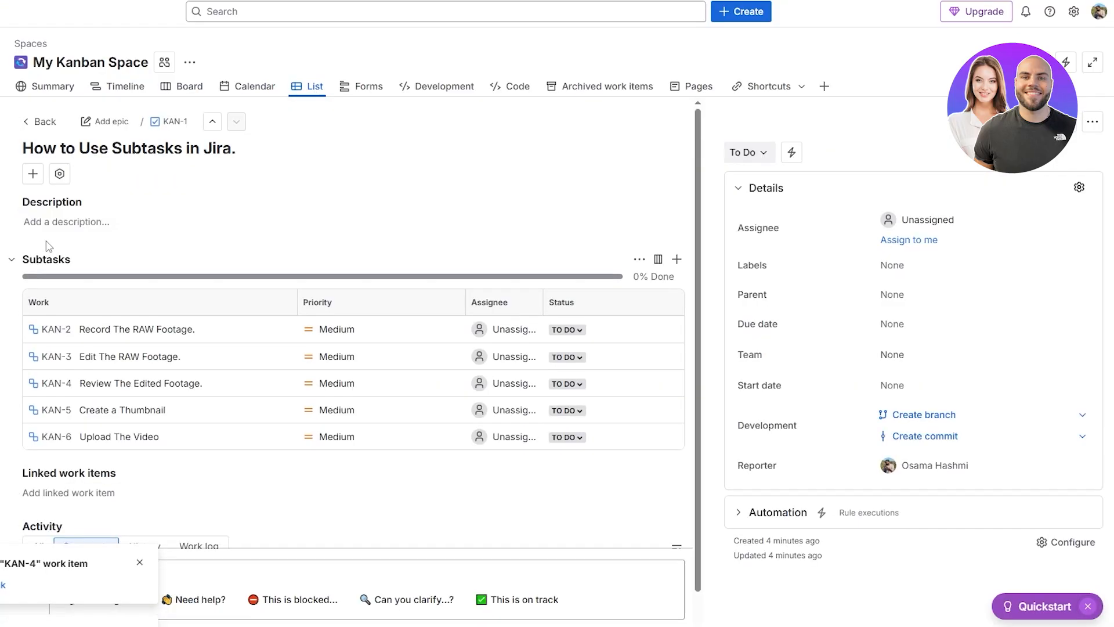
scroll(93, 348, "down", 1)
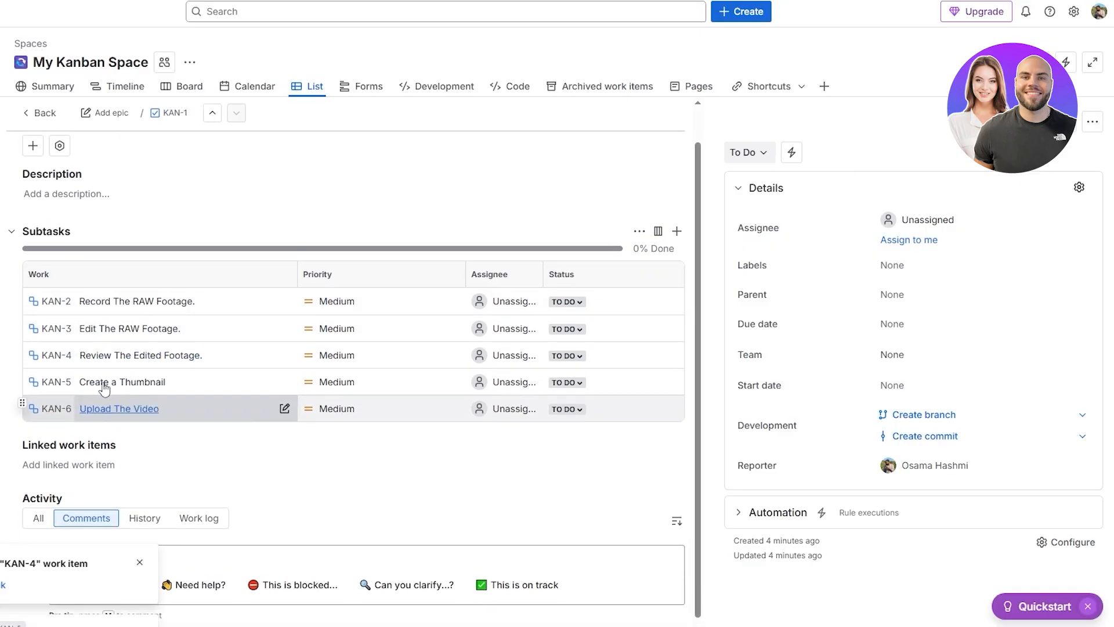
scroll(101, 373, "up", 1)
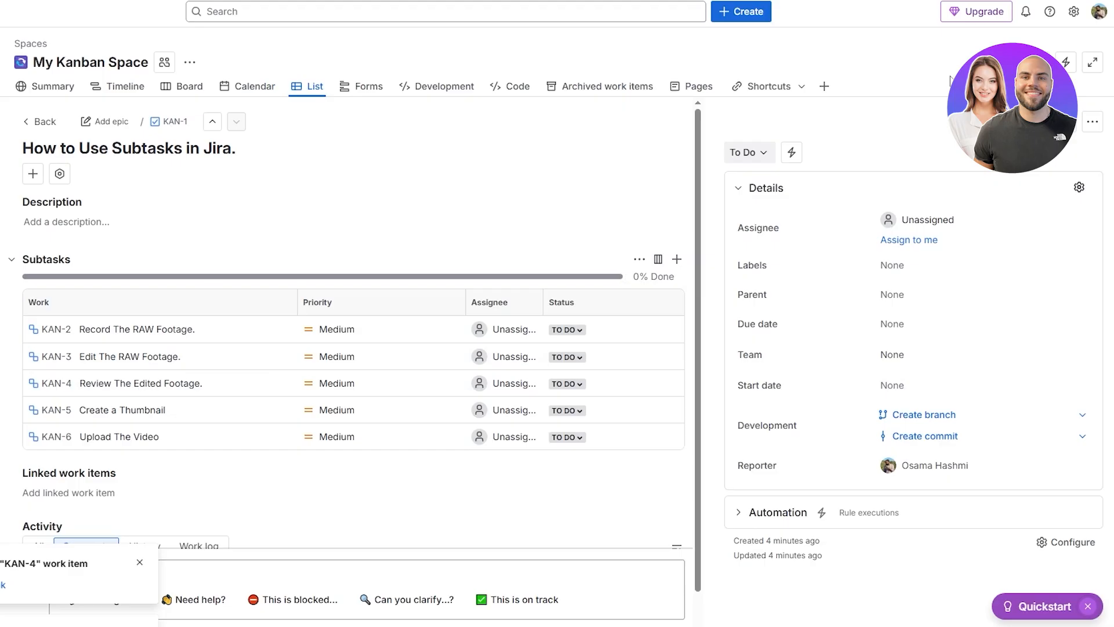
Step: Open the form for a new work item, examine its work type and status options, and close it without creating anything
left_click(748, 12)
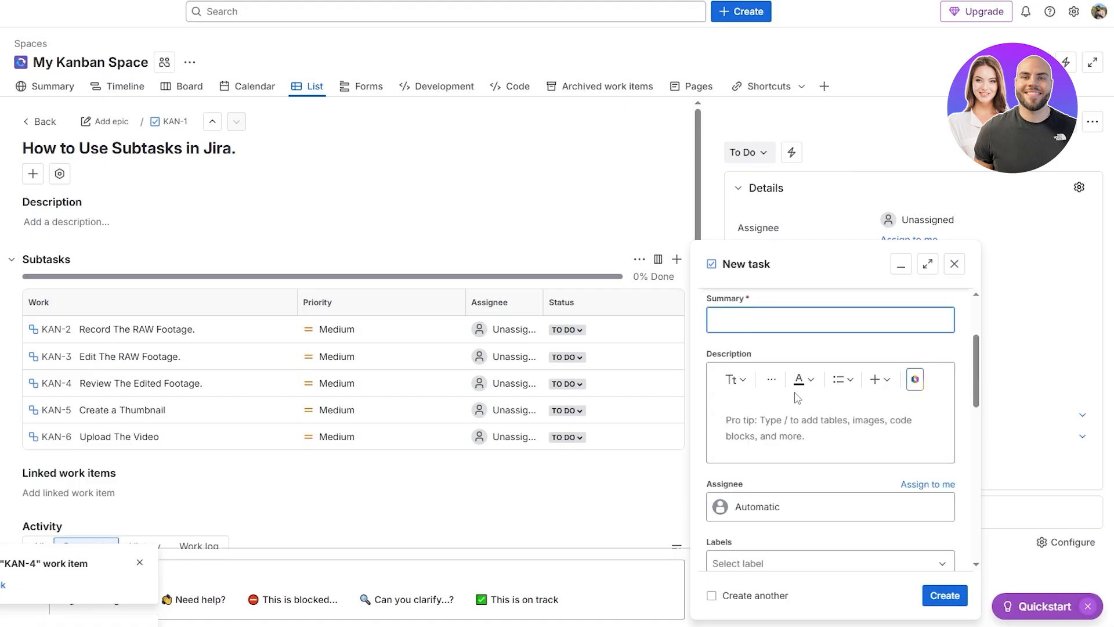
scroll(792, 374, "up", 2)
left_click(815, 333)
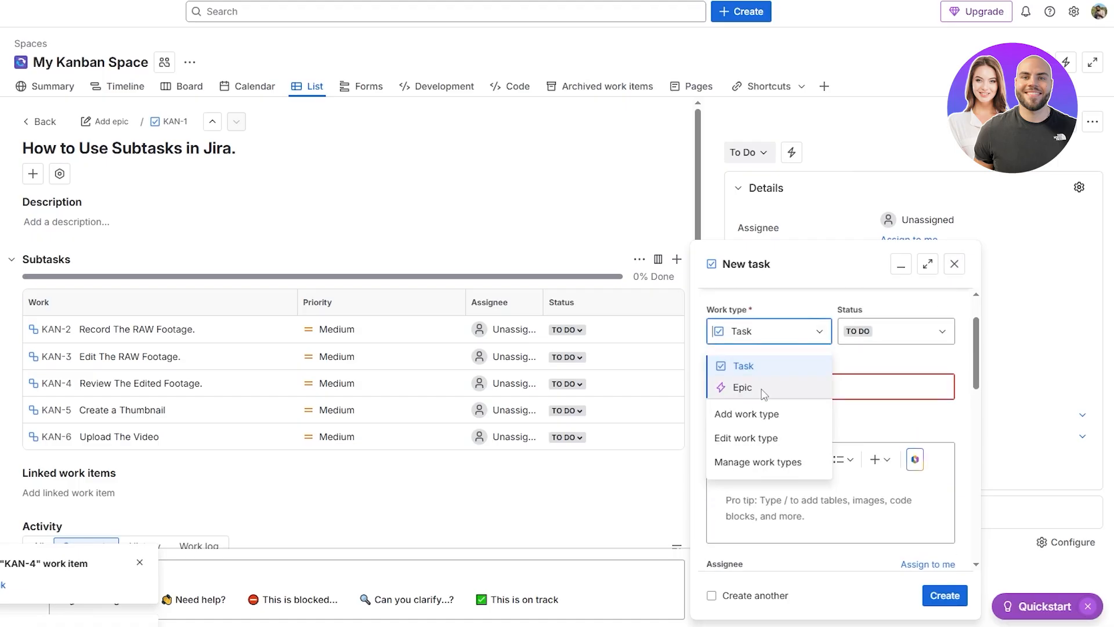
left_click(920, 356)
left_click(931, 338)
left_click(931, 338)
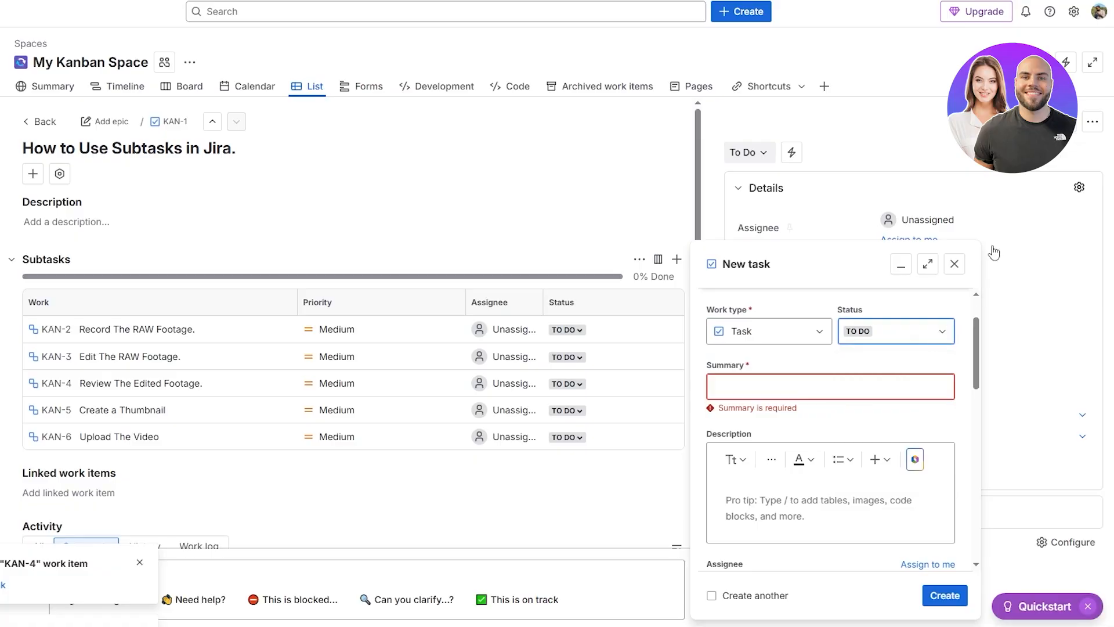
left_click(954, 264)
Step: Open the Sub-tasks page in the Jira admin settings for work items and read whether sub-tasks are enabled
left_click(1071, 14)
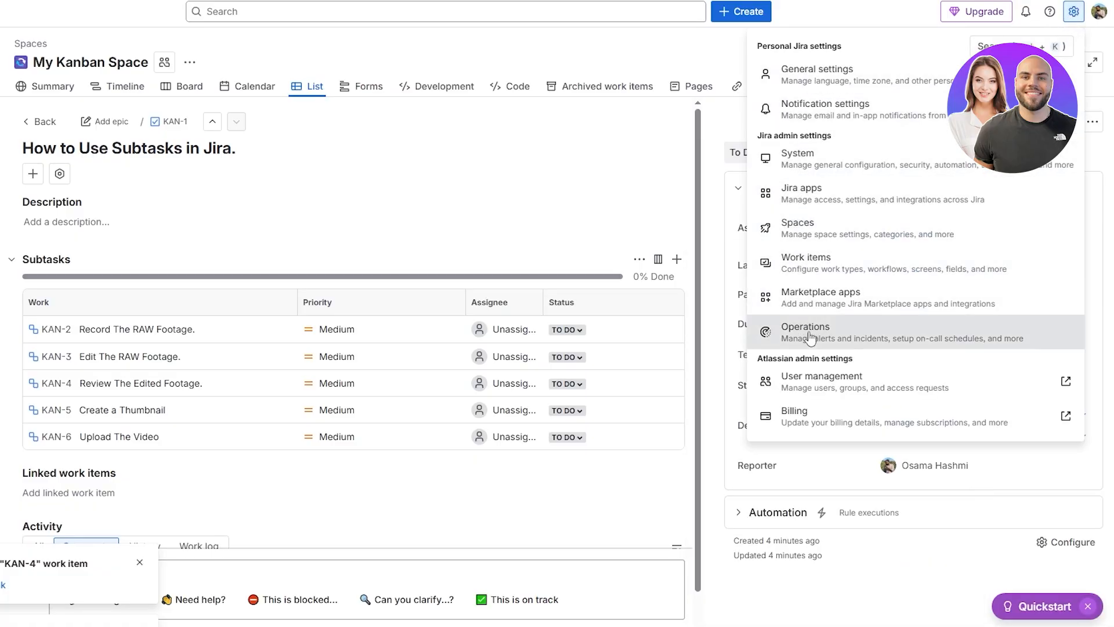
left_click(826, 280)
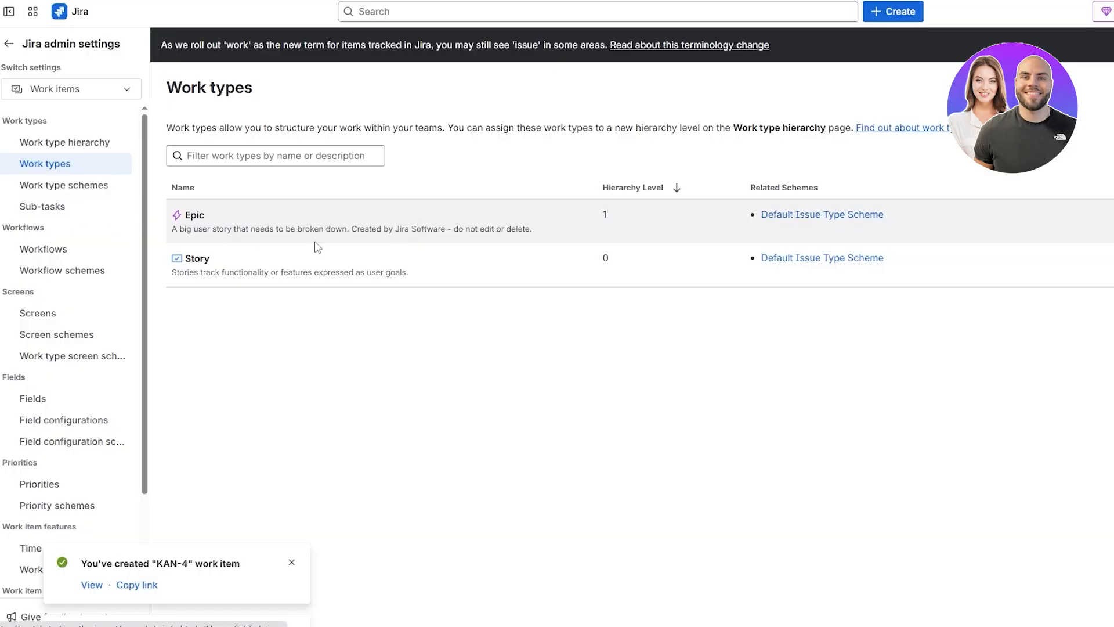
left_click(62, 211)
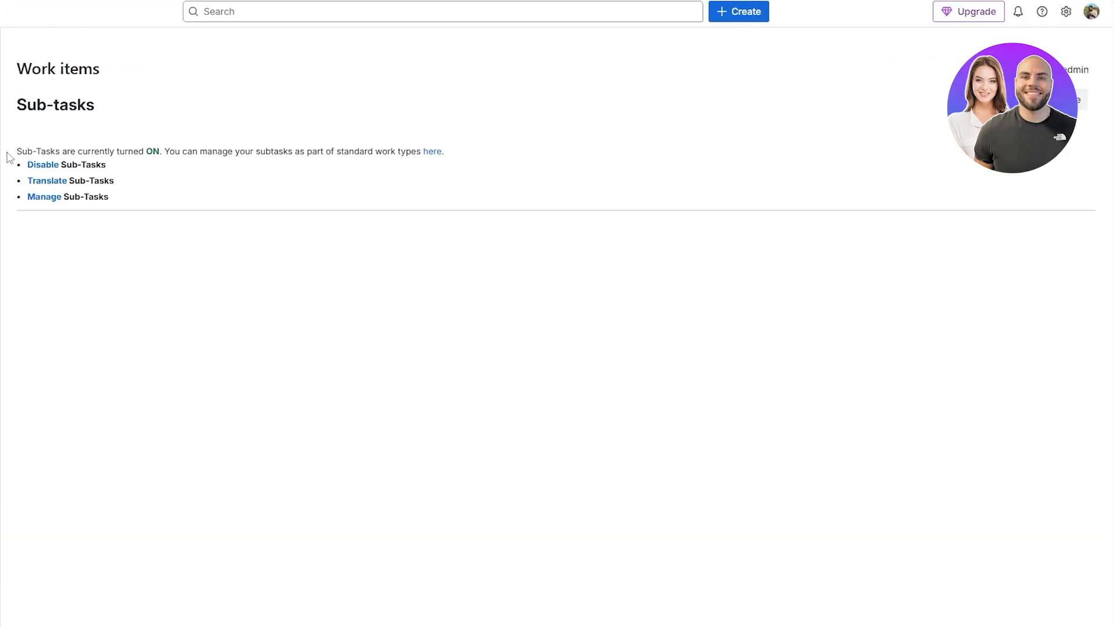
left_click_drag(14, 154, 150, 150)
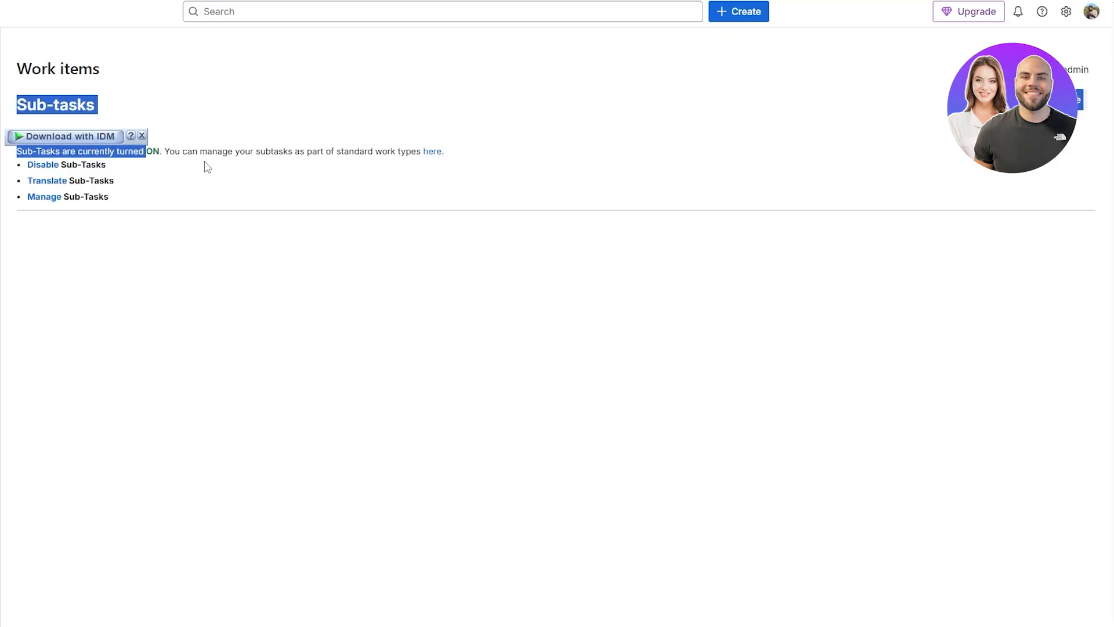
left_click(230, 166)
left_click_drag(231, 166, 393, 172)
left_click(398, 167)
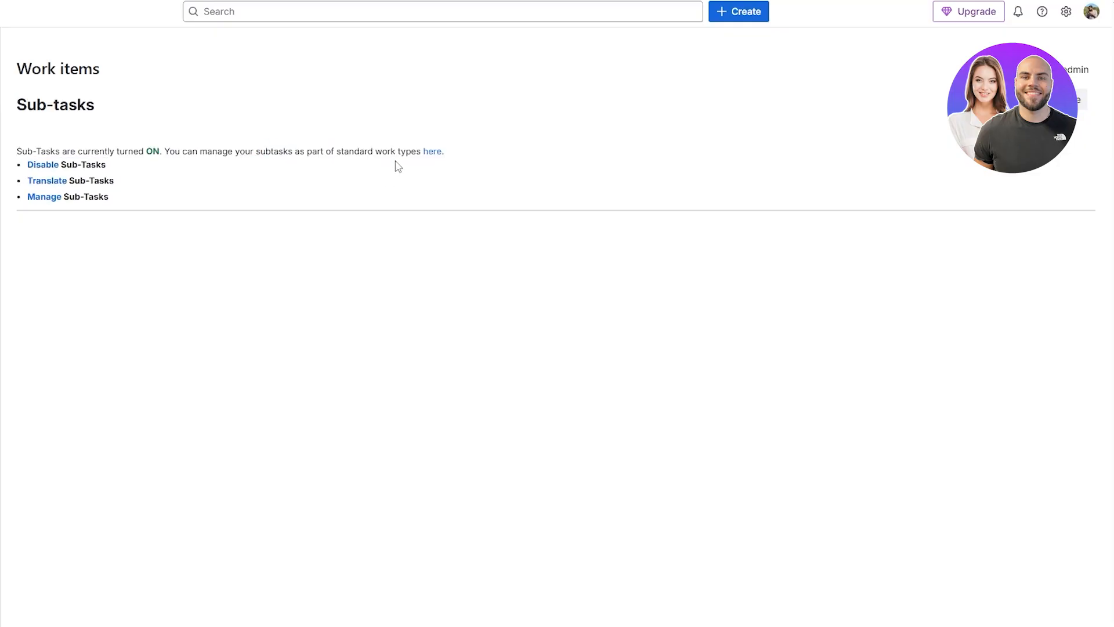